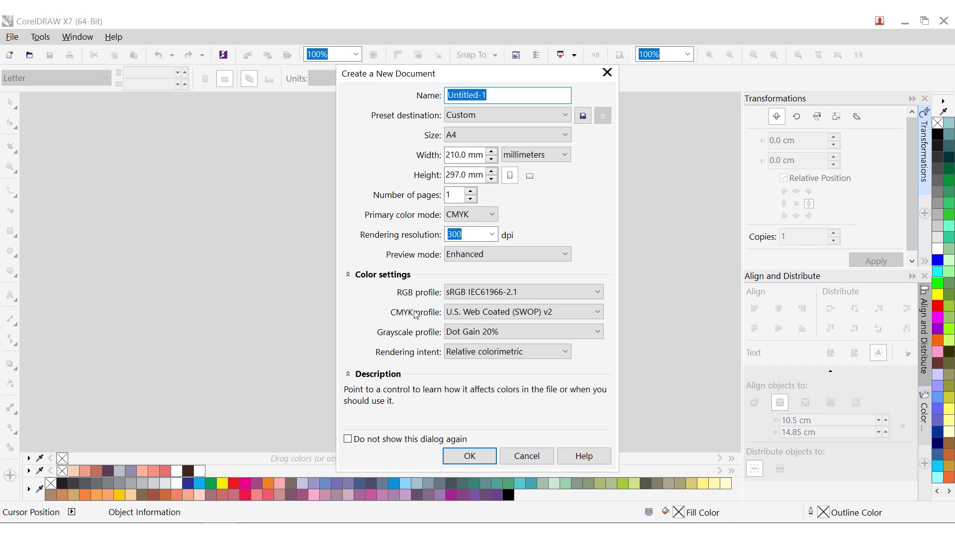
Step: Create a portrait A4 document and draw a six-sided polygon about 39 mm wide and 45 mm high on the page
{"action": "left_click", "coordinate": [462, 456]}
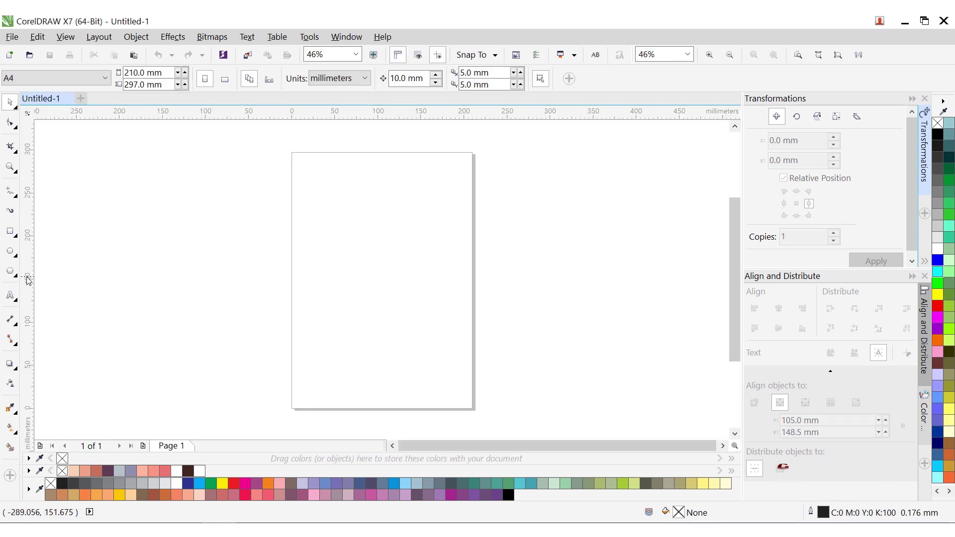
{"action": "left_click", "coordinate": [10, 271]}
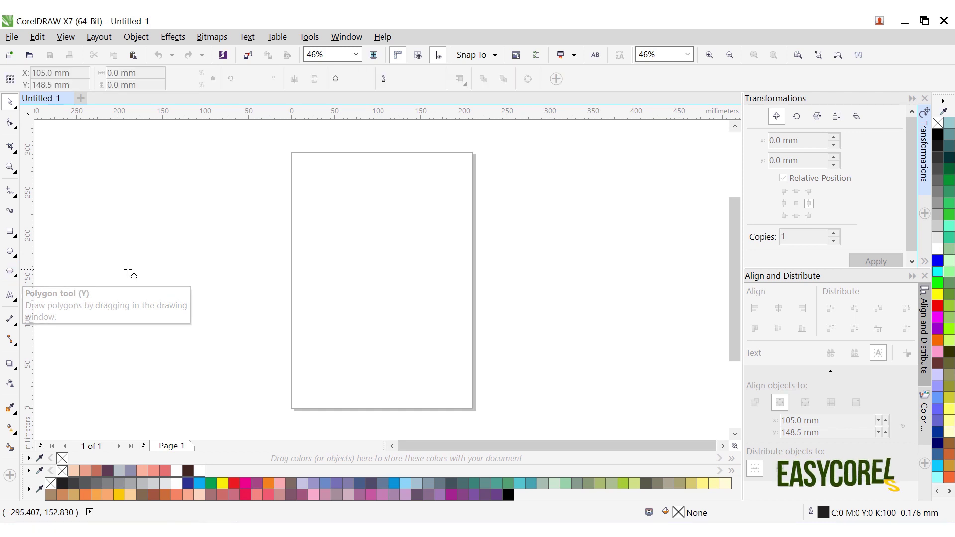
{"action": "left_click_drag", "start_coordinate": [306, 246], "coordinate": [347, 291]}
{"action": "scroll", "coordinate": [326, 273], "scroll_direction": "up", "scroll_amount": 5}
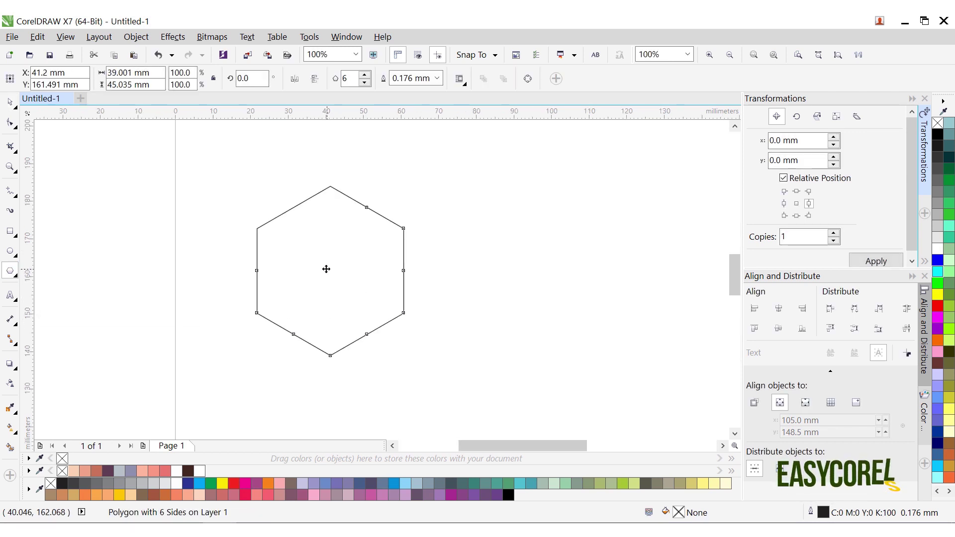
Step: Draw three straight 2-point lines joining the hexagon's opposite corners, dividing it into six triangles
{"action": "left_click", "coordinate": [18, 199]}
{"action": "left_click", "coordinate": [34, 205]}
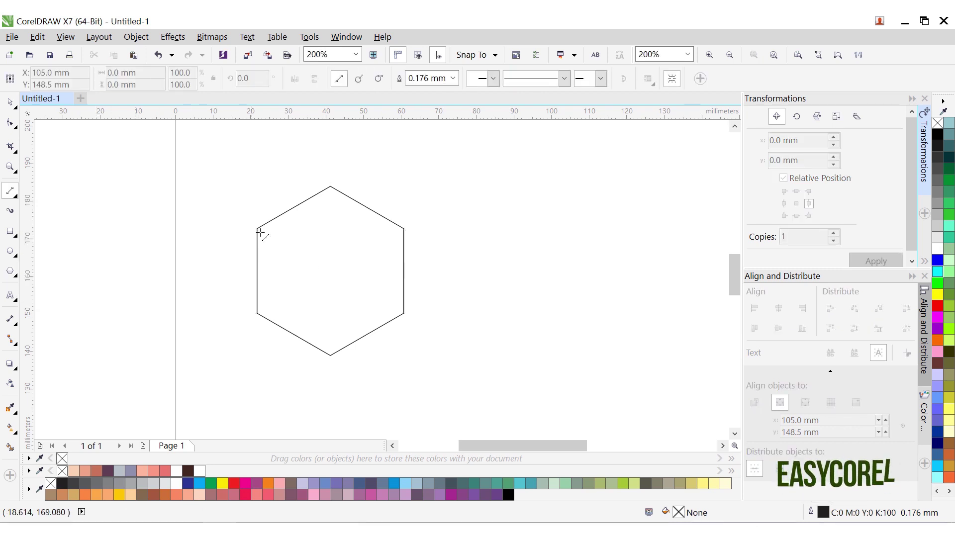
{"action": "left_click_drag", "start_coordinate": [255, 227], "coordinate": [405, 313]}
{"action": "left_click_drag", "start_coordinate": [257, 314], "coordinate": [403, 228]}
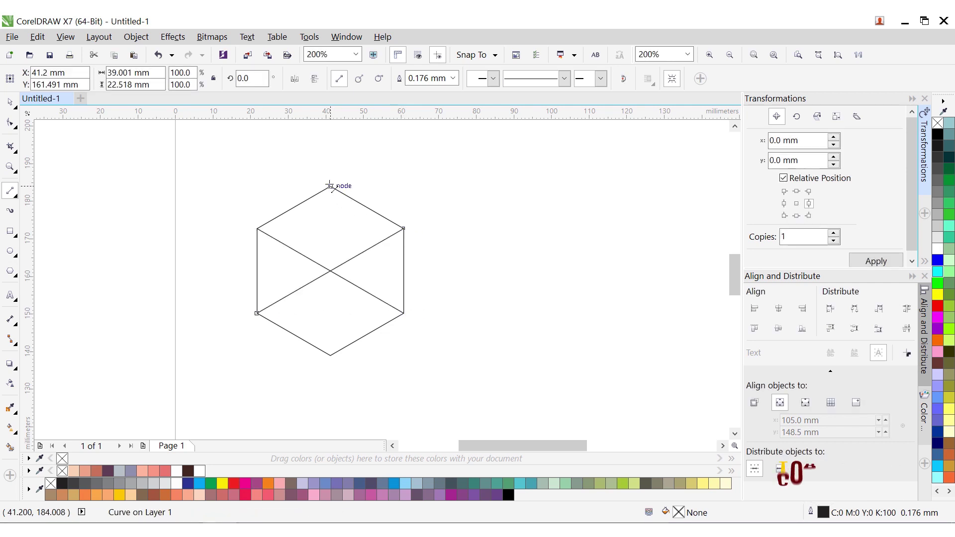
{"action": "left_click_drag", "start_coordinate": [323, 248], "coordinate": [331, 356]}
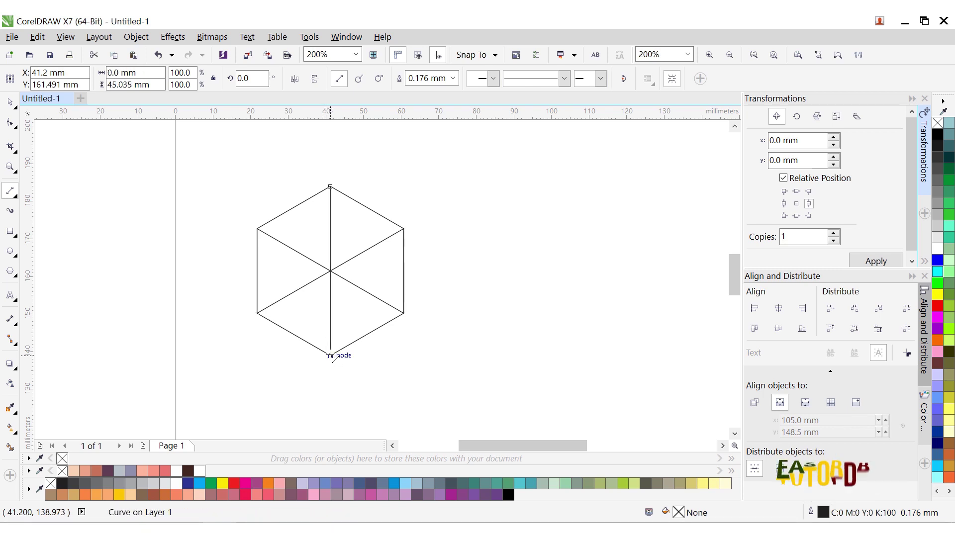
Step: Fill all six triangular sections of the hexagon with red using Smart Fill set to a specified fill colour
{"action": "left_click", "coordinate": [12, 104]}
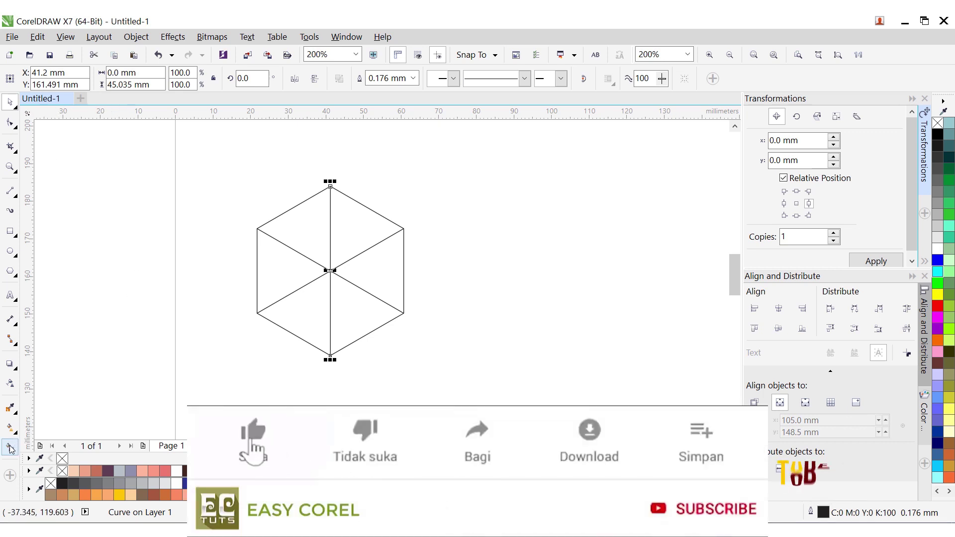
{"action": "left_click", "coordinate": [9, 447]}
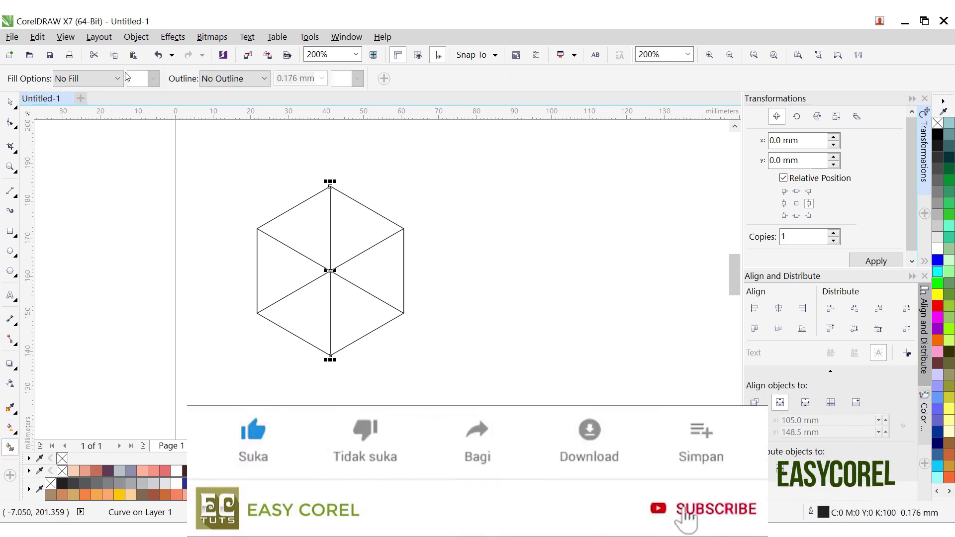
{"action": "left_click", "coordinate": [111, 78]}
{"action": "left_click", "coordinate": [110, 105]}
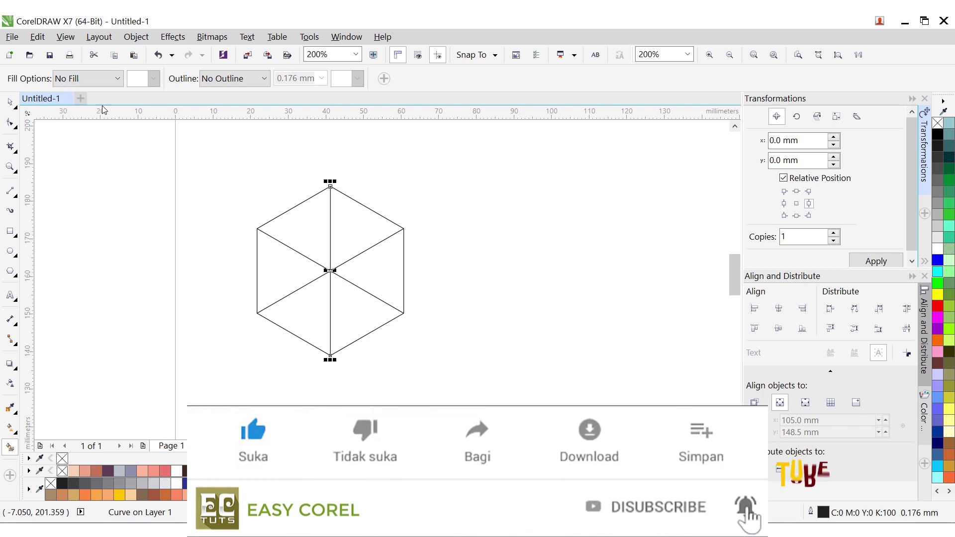
{"action": "left_click", "coordinate": [135, 81]}
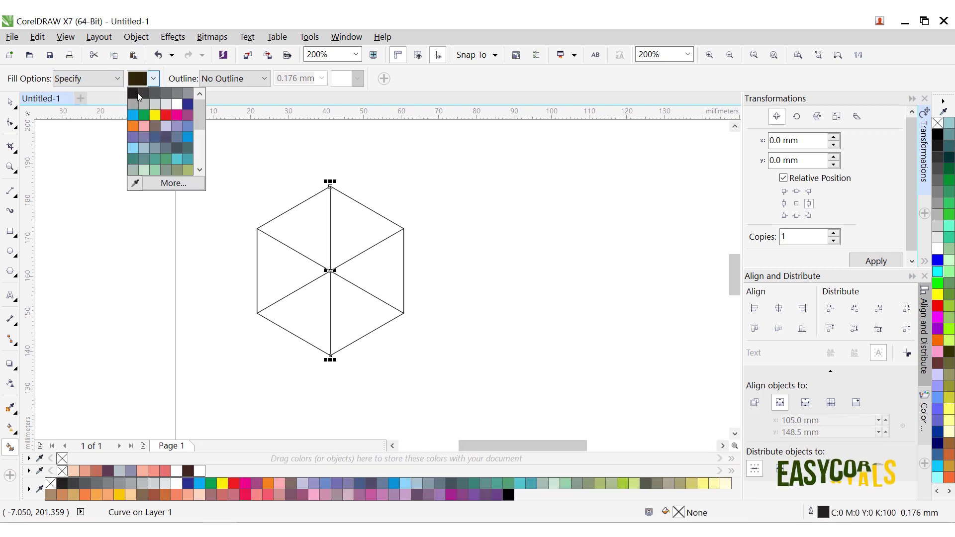
{"action": "left_click", "coordinate": [167, 115]}
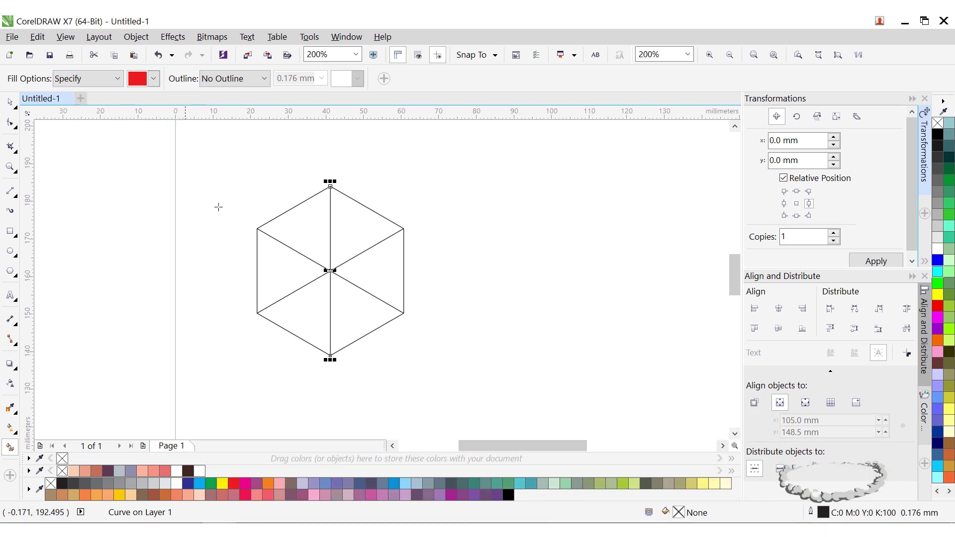
{"action": "left_click", "coordinate": [356, 313]}
{"action": "left_click", "coordinate": [370, 282]}
{"action": "left_click", "coordinate": [359, 241]}
{"action": "left_click", "coordinate": [317, 232]}
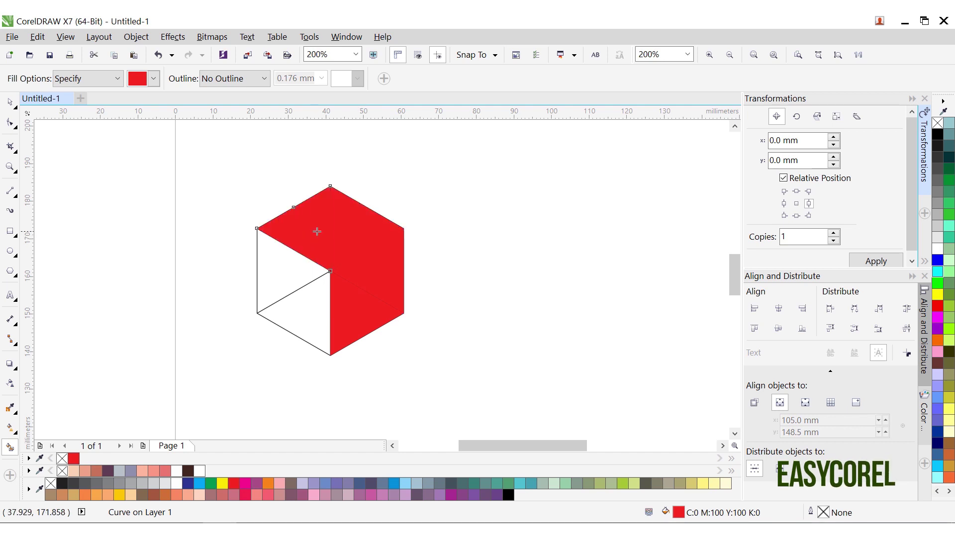
{"action": "left_click", "coordinate": [279, 266]}
{"action": "left_click", "coordinate": [296, 307]}
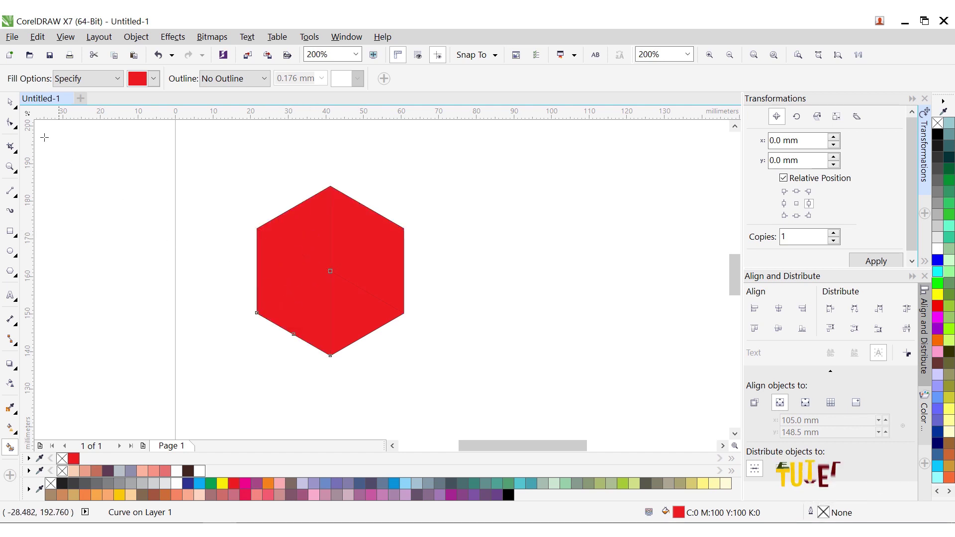
Step: Select the six red triangles together and move them about 47 mm to the right, off the original outlined hexagon
{"action": "left_click", "coordinate": [11, 102]}
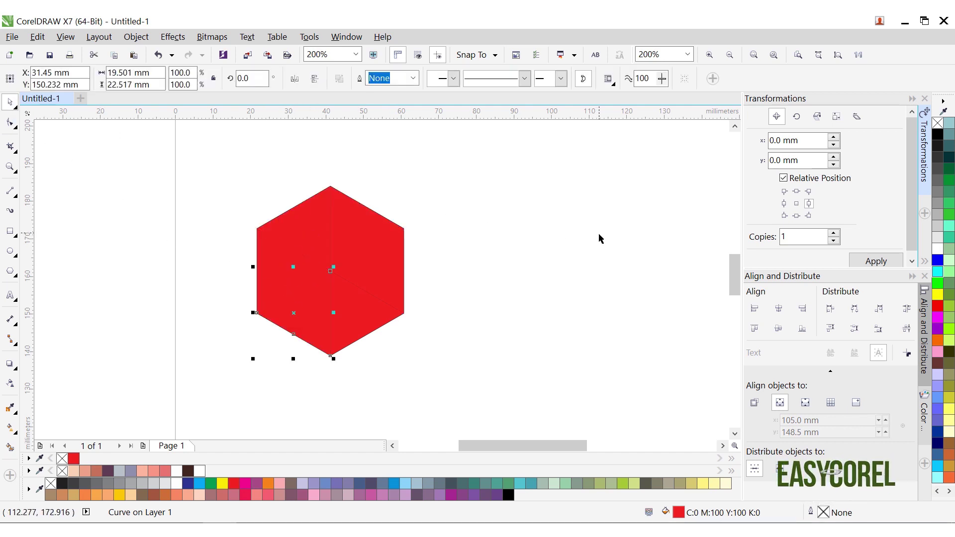
{"action": "left_click", "coordinate": [313, 234]}
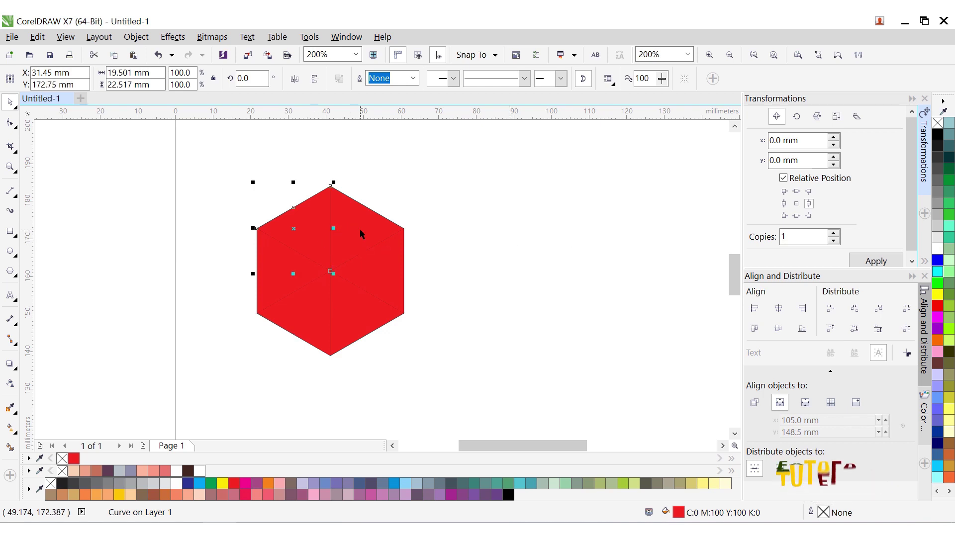
{"action": "left_click", "coordinate": [360, 229], "text": "shift"}
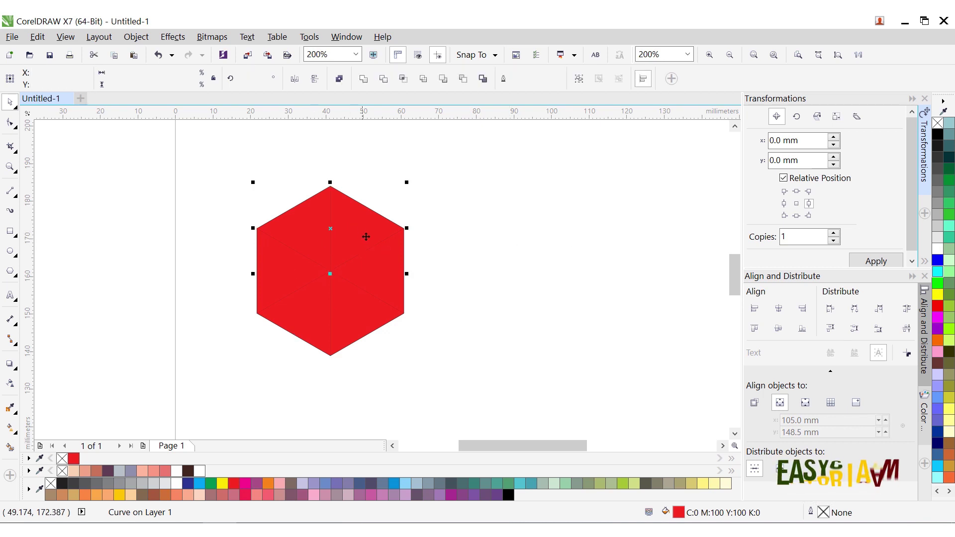
{"action": "left_click", "coordinate": [307, 315], "text": "shift"}
{"action": "left_click", "coordinate": [280, 266], "text": "shift"}
{"action": "left_click_drag", "start_coordinate": [289, 266], "coordinate": [465, 266]}
Step: Delete the original outlined hexagon and its three diagonal lines
{"action": "left_click_drag", "start_coordinate": [221, 157], "coordinate": [422, 377]}
{"action": "right_click", "coordinate": [377, 299]}
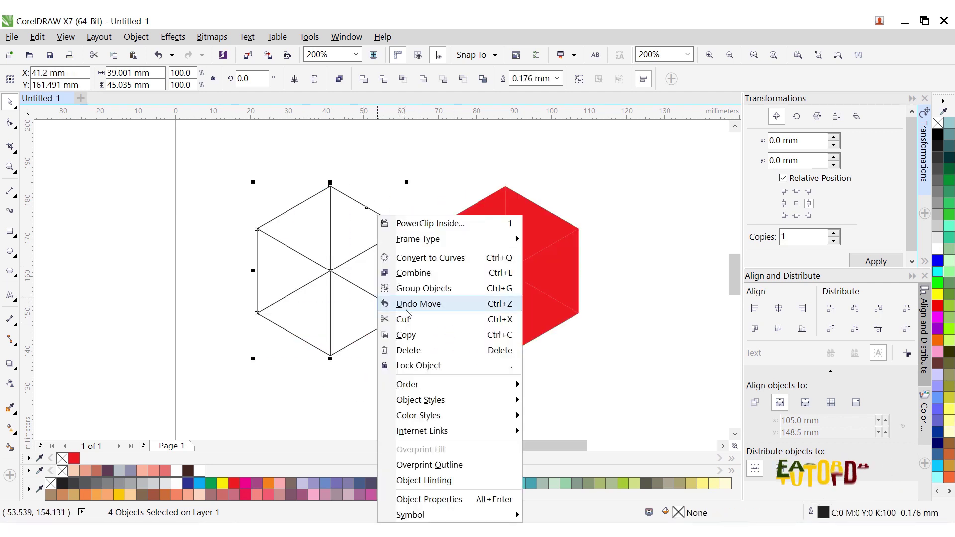
{"action": "left_click", "coordinate": [413, 349]}
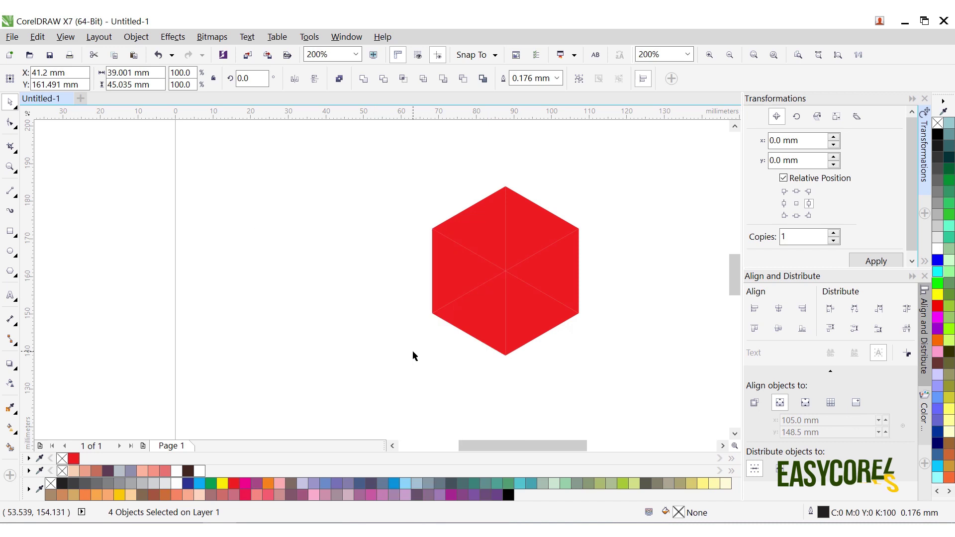
Step: Fill the hexagon's lower-right triangle with light grey, the right one with medium grey and the left one with 50% black
{"action": "left_click", "coordinate": [549, 317]}
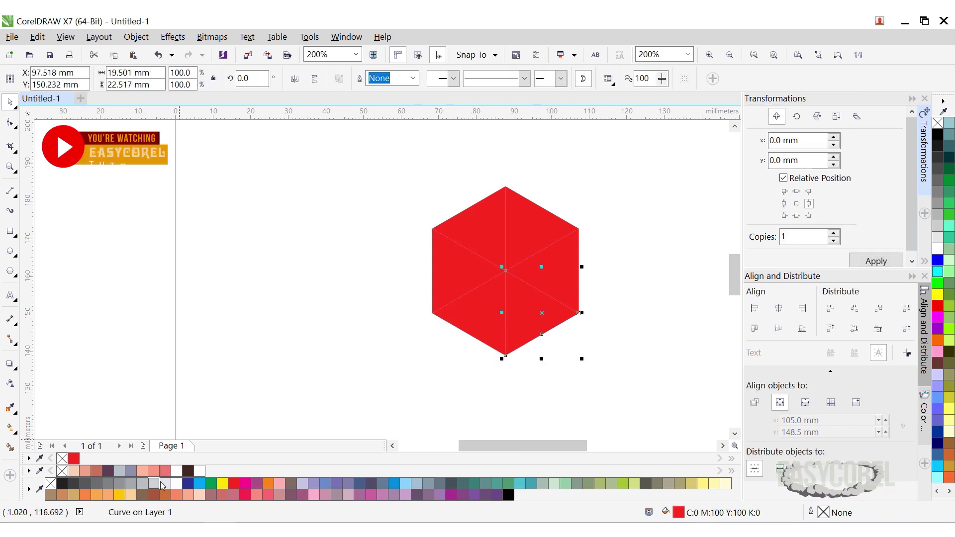
{"action": "left_click", "coordinate": [160, 483]}
{"action": "left_click", "coordinate": [563, 269]}
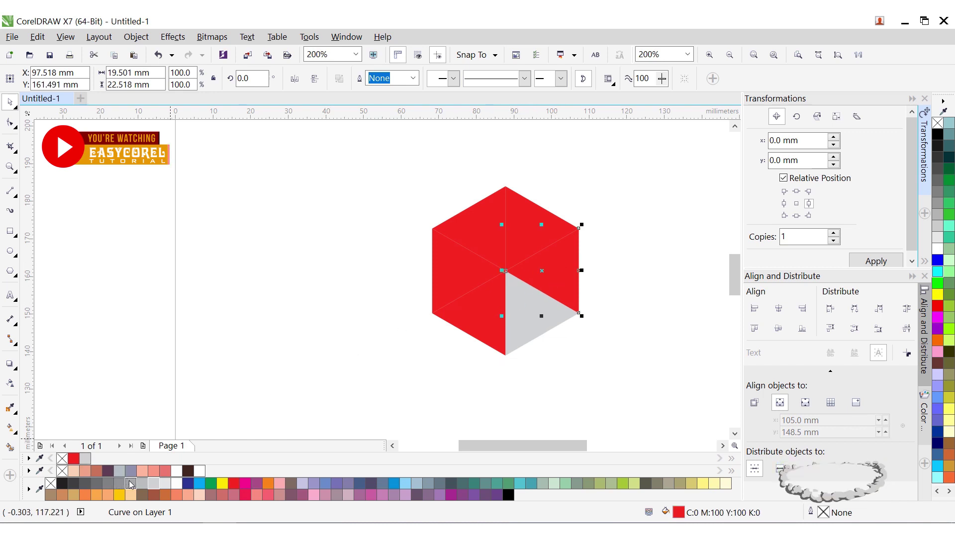
{"action": "left_click", "coordinate": [131, 485]}
{"action": "left_click", "coordinate": [452, 279]}
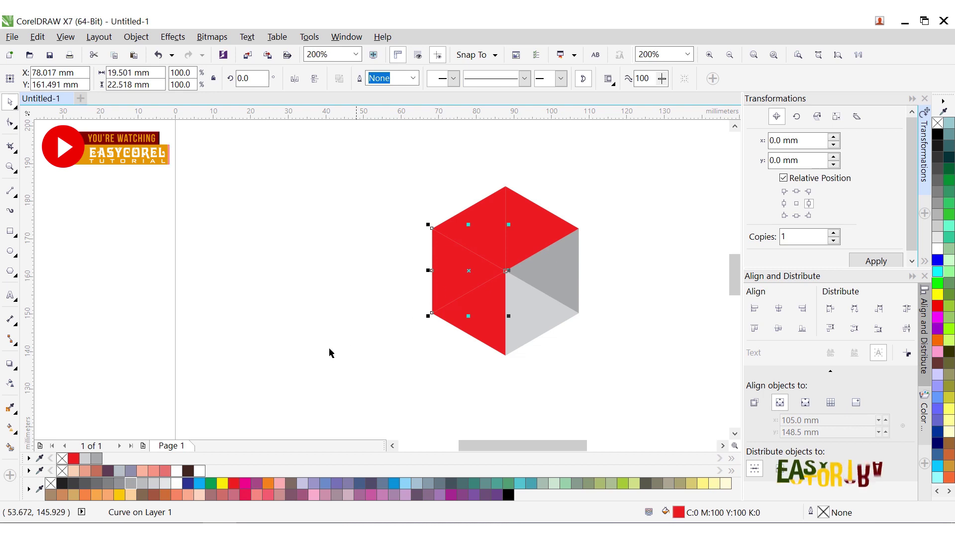
{"action": "left_click", "coordinate": [119, 483]}
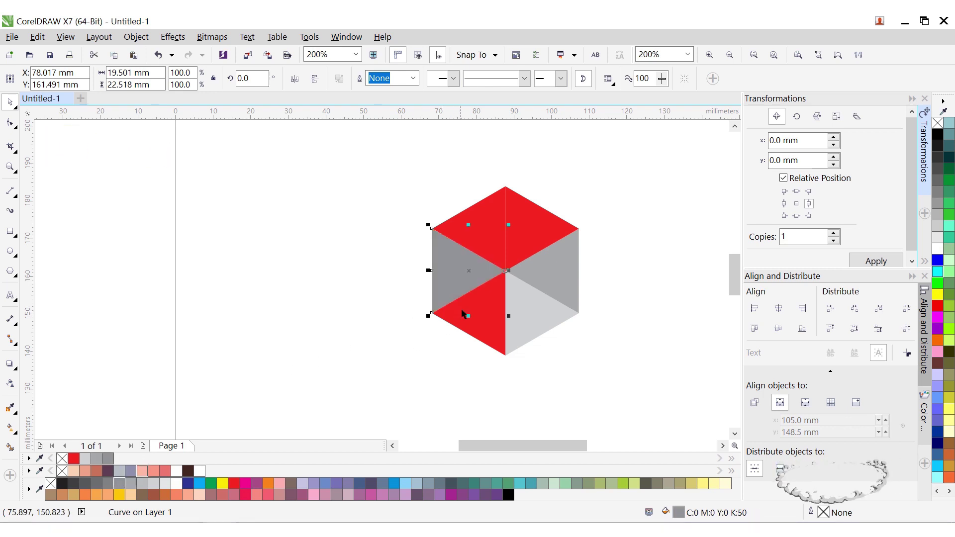
Step: Fill the lower-left triangle with a darker grey, the upper-right one with dark grey and the upper-left one with 90% black
{"action": "left_click", "coordinate": [482, 312]}
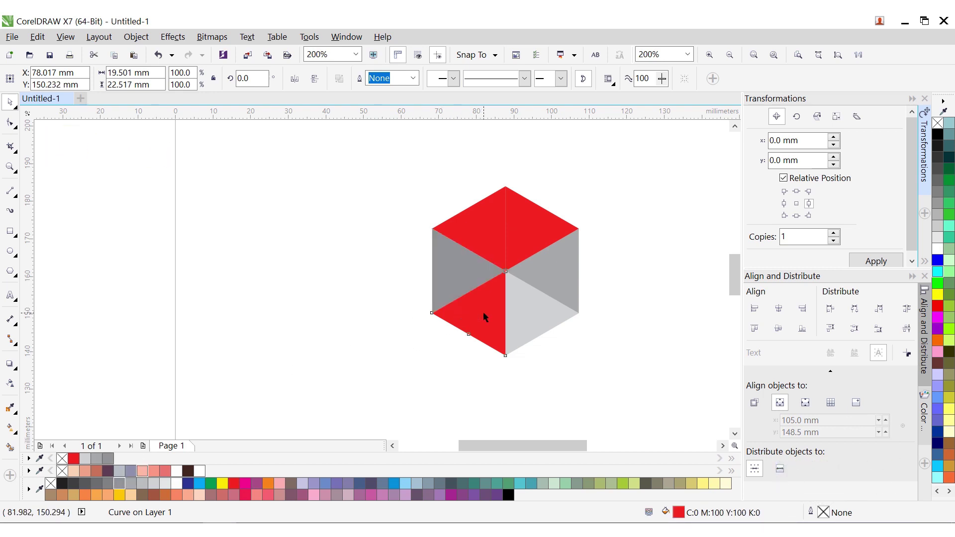
{"action": "left_click", "coordinate": [107, 484]}
{"action": "left_click", "coordinate": [525, 234]}
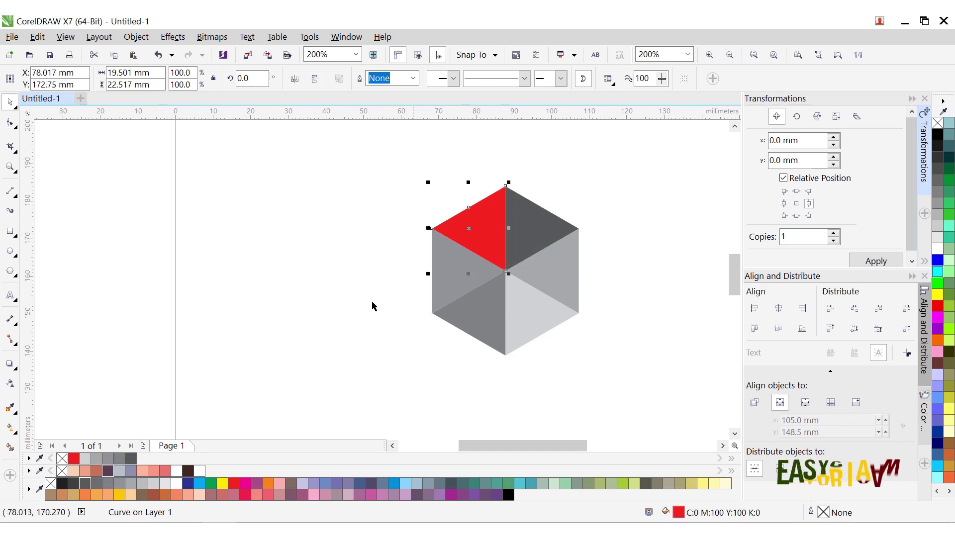
{"action": "left_click", "coordinate": [71, 482]}
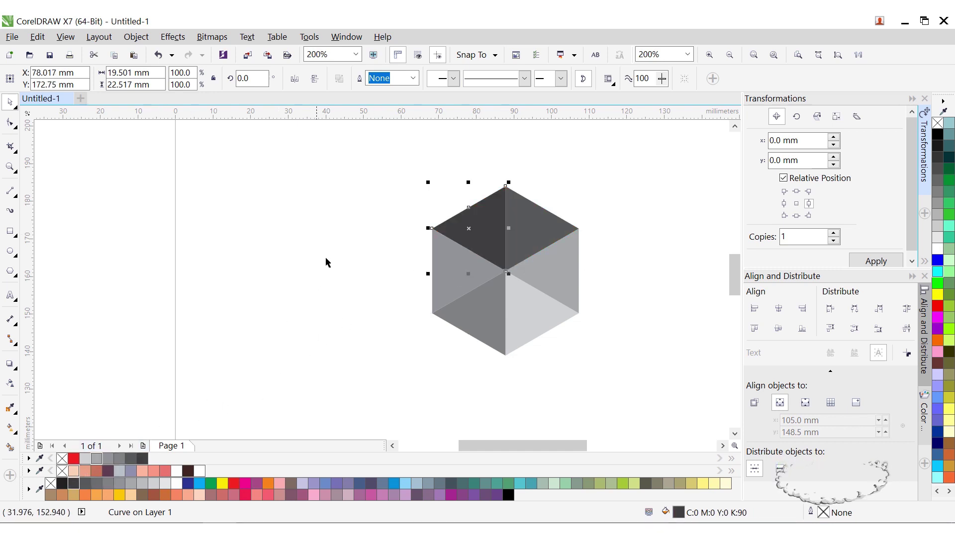
Step: Group the six grey triangles and move the group near the page's upper-left corner
{"action": "left_click", "coordinate": [343, 229]}
{"action": "left_click_drag", "start_coordinate": [388, 140], "coordinate": [642, 383]}
{"action": "left_click", "coordinate": [578, 78]}
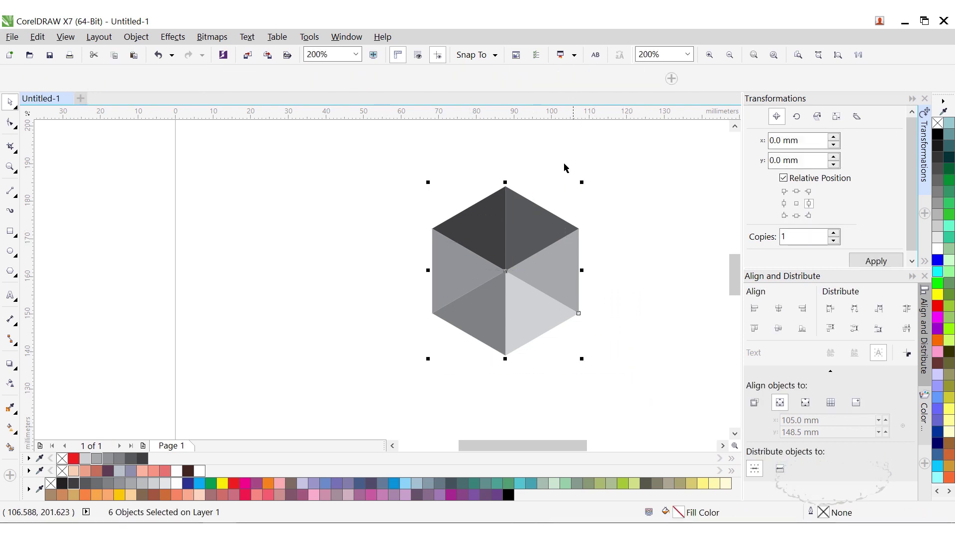
{"action": "scroll", "coordinate": [515, 200], "scroll_direction": "down", "scroll_amount": 5}
{"action": "left_click_drag", "start_coordinate": [514, 201], "coordinate": [491, 166]}
{"action": "scroll", "coordinate": [494, 157], "scroll_direction": "up", "scroll_amount": 3}
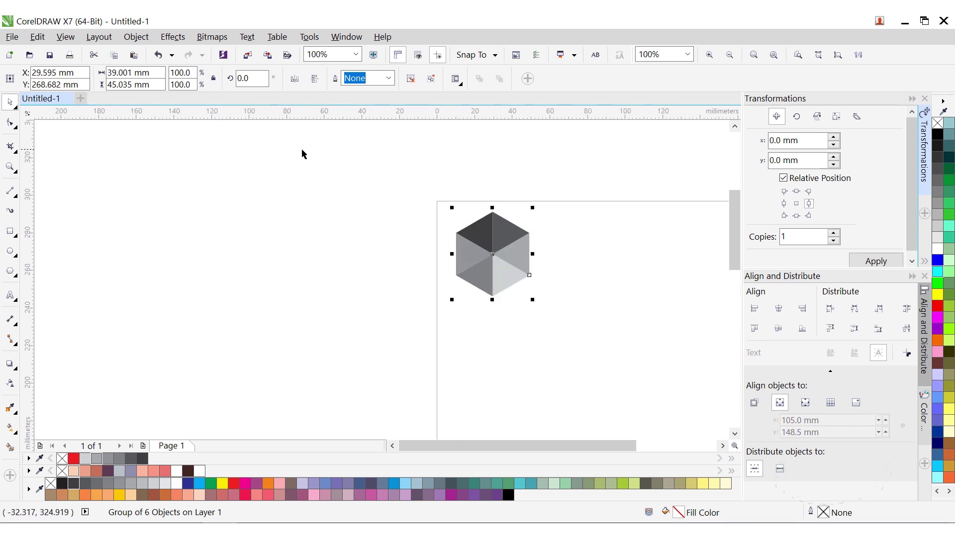
Step: Resize the hexagon group proportionally to a height of 10 mm
{"action": "double_click", "coordinate": [116, 85]}
{"action": "type", "text": "10mm"}
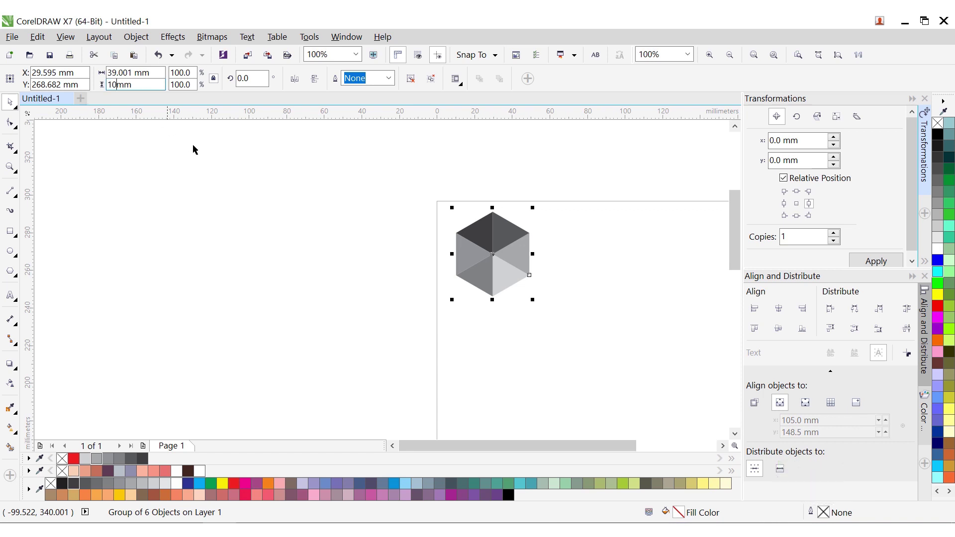
{"action": "type", "text": "0"}
{"action": "key", "text": "Return"}
{"action": "scroll", "coordinate": [487, 255], "scroll_direction": "up", "scroll_amount": 3}
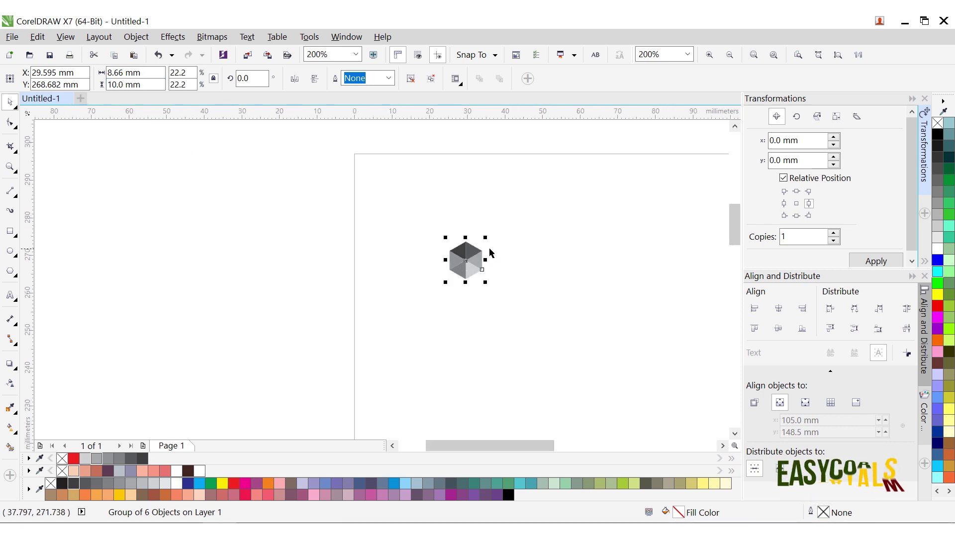
Step: Align the hexagon group to the page's left and top edges
{"action": "scroll", "coordinate": [437, 256], "scroll_direction": "down", "scroll_amount": 2}
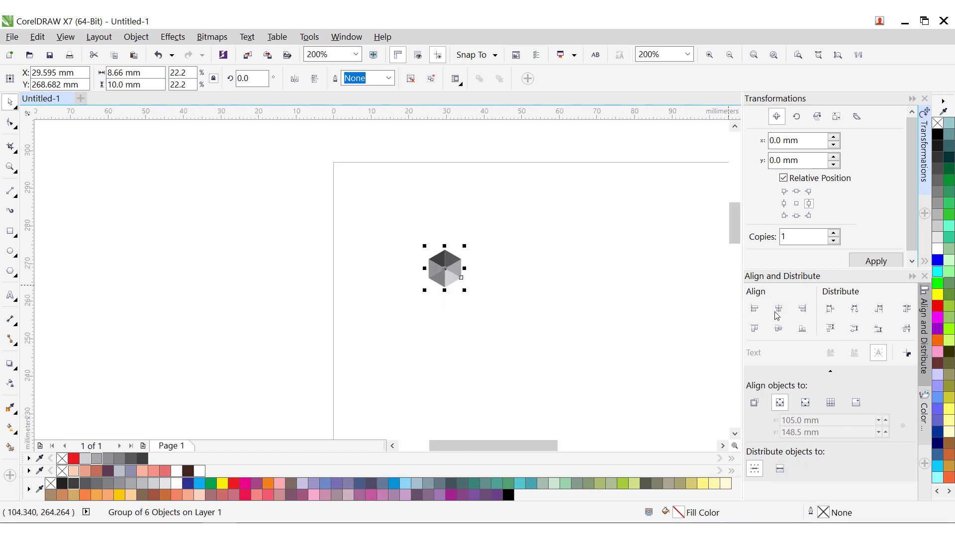
{"action": "left_click", "coordinate": [755, 309]}
{"action": "left_click", "coordinate": [754, 328]}
{"action": "left_click_drag", "start_coordinate": [473, 270], "coordinate": [272, 140]}
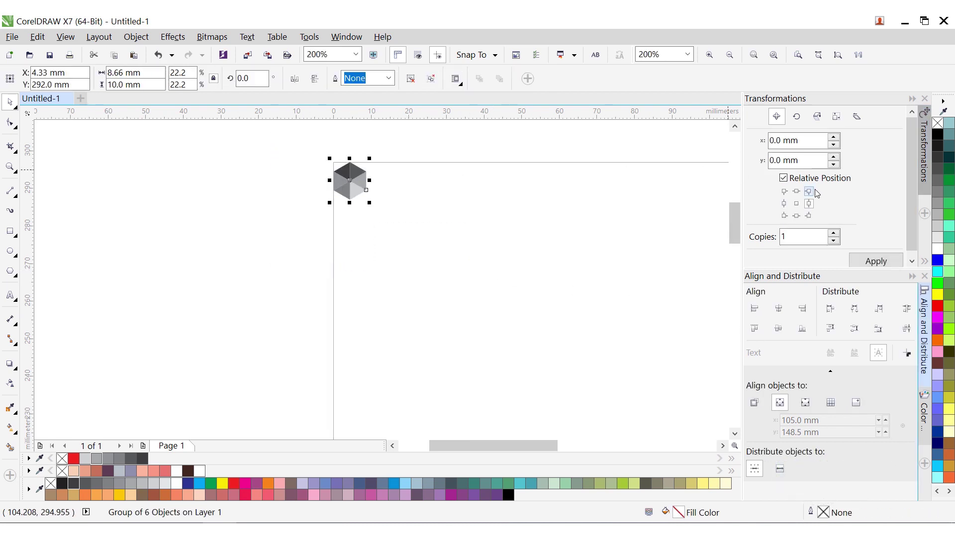
Step: Duplicate the hexagon repeatedly to its right with an 8.66 mm horizontal offset, building an edge-to-edge row along the page's top edge
{"action": "left_click", "coordinate": [808, 206]}
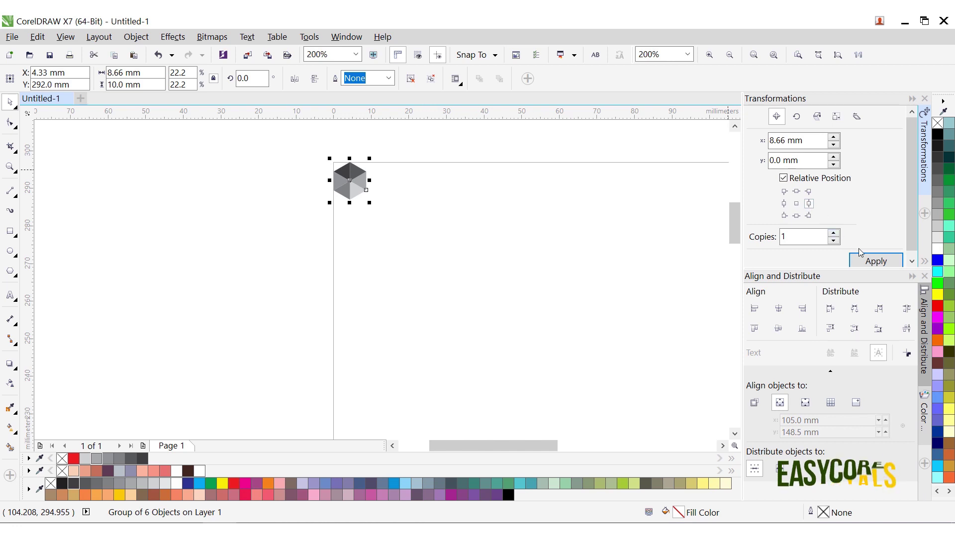
{"action": "left_click", "coordinate": [869, 259]}
{"action": "left_click", "coordinate": [868, 260]}
{"action": "left_click", "coordinate": [869, 260]}
{"action": "left_click", "coordinate": [869, 259]}
{"action": "left_click", "coordinate": [869, 260]}
{"action": "left_click", "coordinate": [869, 259]}
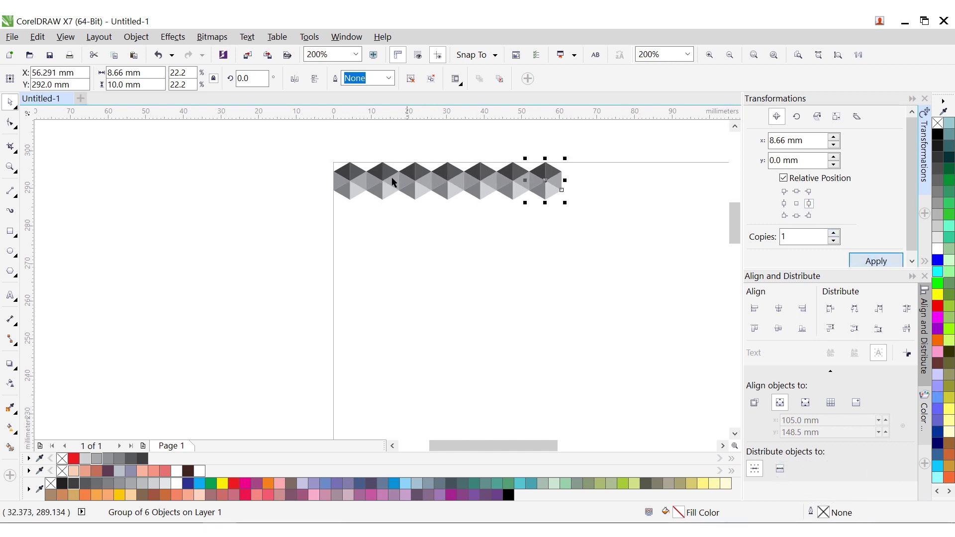
{"action": "scroll", "coordinate": [697, 225], "scroll_direction": "down", "scroll_amount": 1}
{"action": "scroll", "coordinate": [422, 198], "scroll_direction": "down", "scroll_amount": 1}
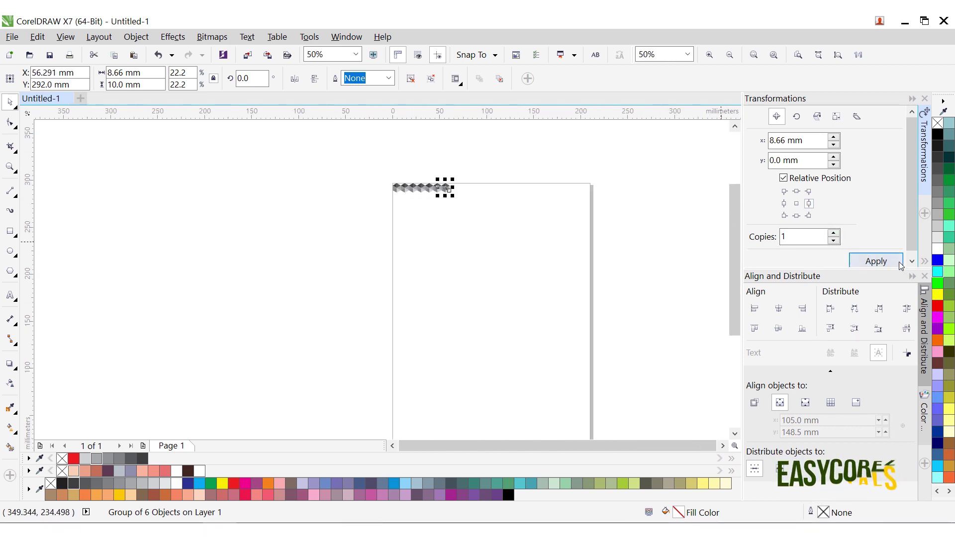
{"action": "left_click", "coordinate": [896, 264]}
{"action": "left_click", "coordinate": [896, 264]}
{"action": "left_click", "coordinate": [896, 263]}
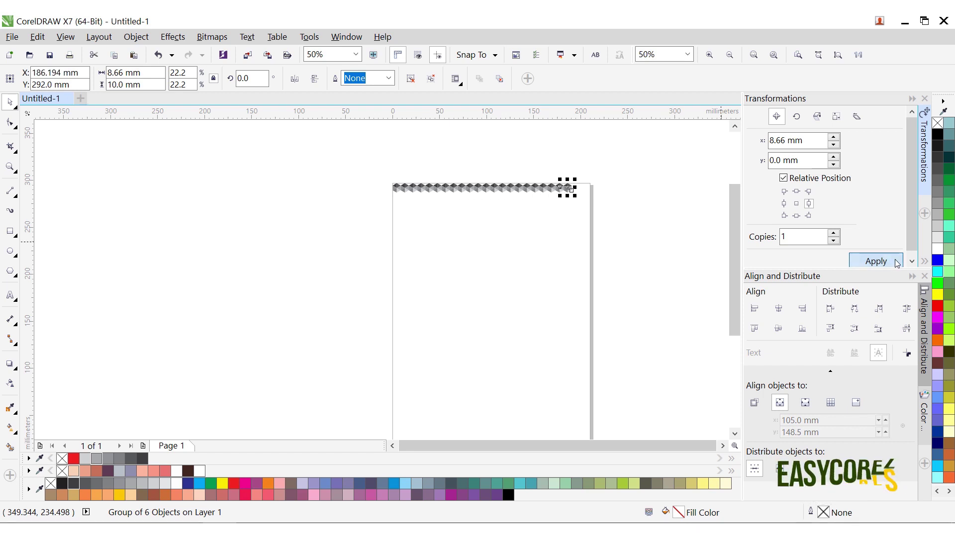
Step: Scale the whole hexagon row proportionally to about 219.9 mm wide so it extends past the page's right edge
{"action": "left_click", "coordinate": [386, 158]}
{"action": "left_click_drag", "start_coordinate": [372, 160], "coordinate": [601, 195]}
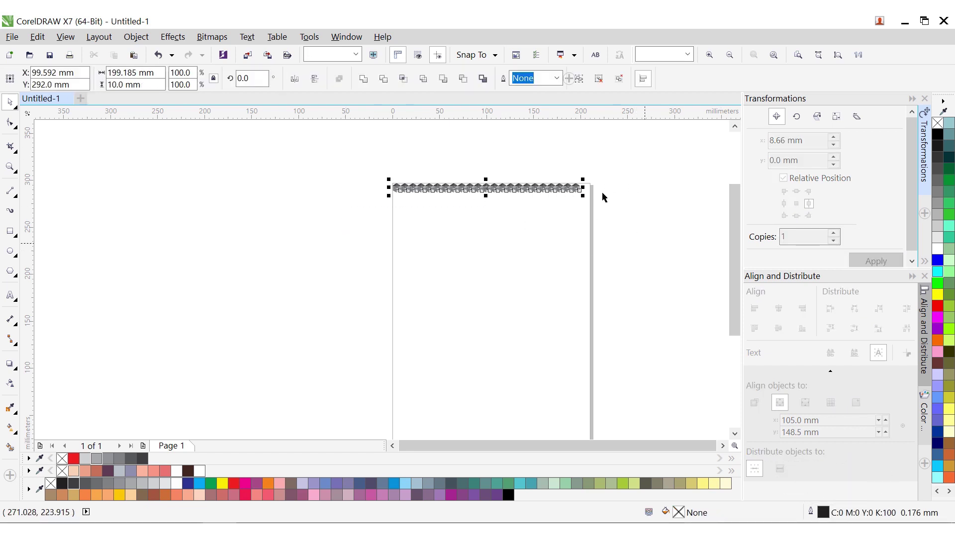
{"action": "scroll", "coordinate": [597, 193], "scroll_direction": "up", "scroll_amount": 2}
{"action": "scroll", "coordinate": [564, 193], "scroll_direction": "up", "scroll_amount": 1}
{"action": "left_click_drag", "start_coordinate": [541, 248], "coordinate": [689, 302]}
{"action": "scroll", "coordinate": [581, 232], "scroll_direction": "down", "scroll_amount": 3}
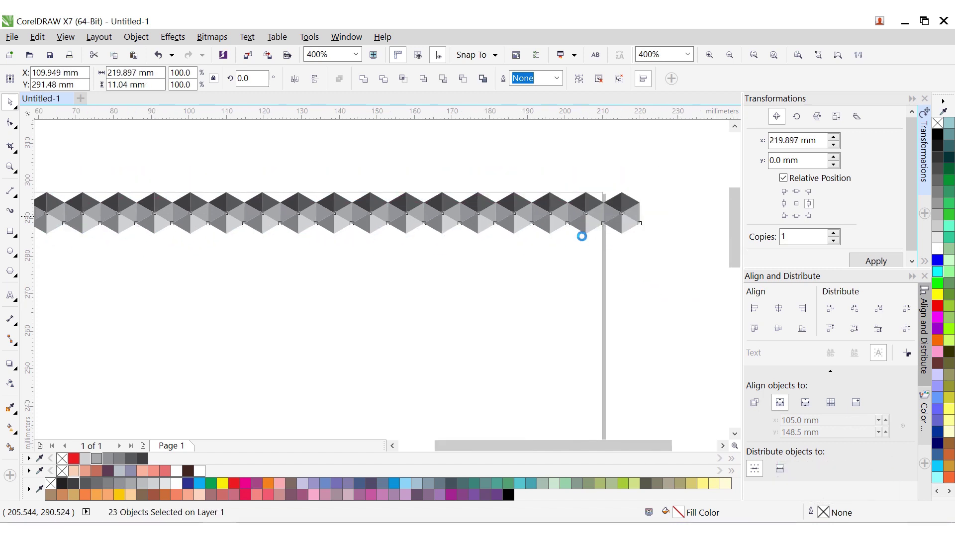
Step: Copy the hexagon row below the first, shifted left by half a hexagon and snapped so the two rows interlock
{"action": "left_click_drag", "start_coordinate": [173, 178], "coordinate": [671, 338]}
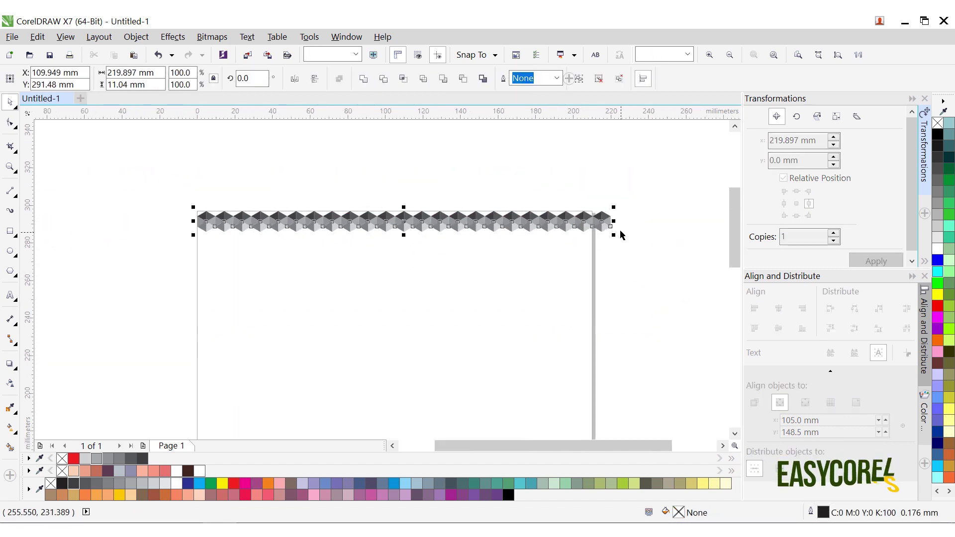
{"action": "scroll", "coordinate": [612, 223], "scroll_direction": "up", "scroll_amount": 4}
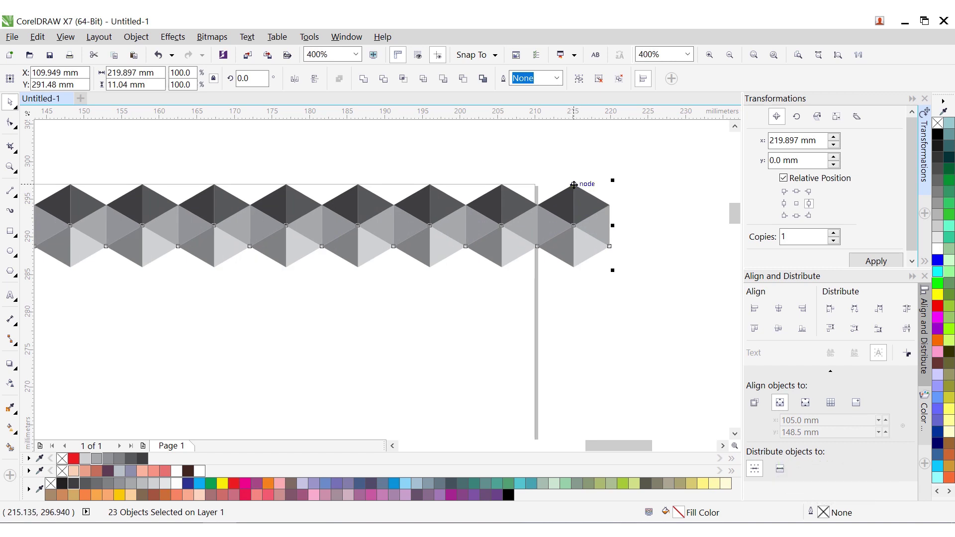
{"action": "left_click_drag", "start_coordinate": [573, 184], "coordinate": [537, 248]}
{"action": "scroll", "coordinate": [547, 243], "scroll_direction": "down", "scroll_amount": 2}
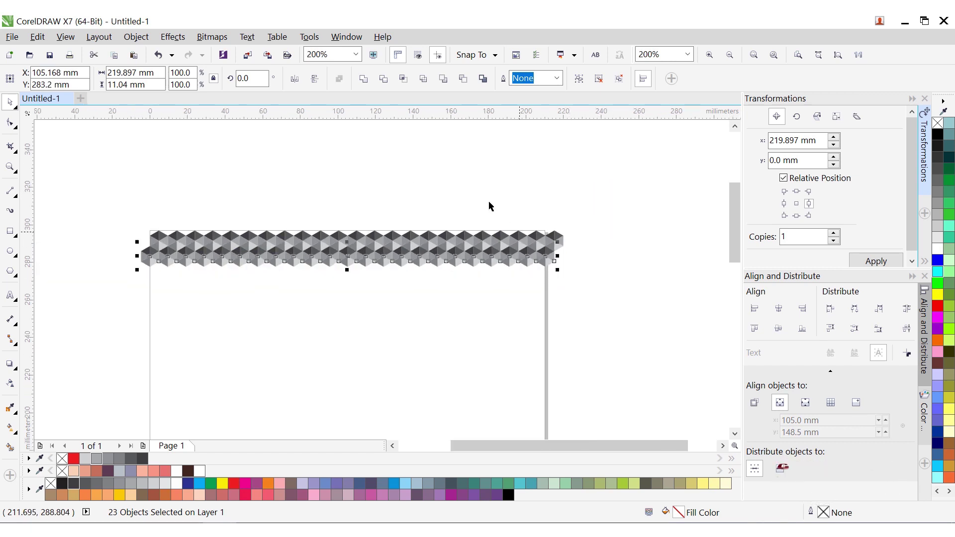
Step: Select both hexagon rows and place a copy directly below them, snapped to interlock with the second row
{"action": "left_click", "coordinate": [443, 195]}
{"action": "left_click_drag", "start_coordinate": [113, 204], "coordinate": [701, 367]}
{"action": "scroll", "coordinate": [542, 237], "scroll_direction": "up", "scroll_amount": 1}
{"action": "scroll", "coordinate": [540, 241], "scroll_direction": "up", "scroll_amount": 1}
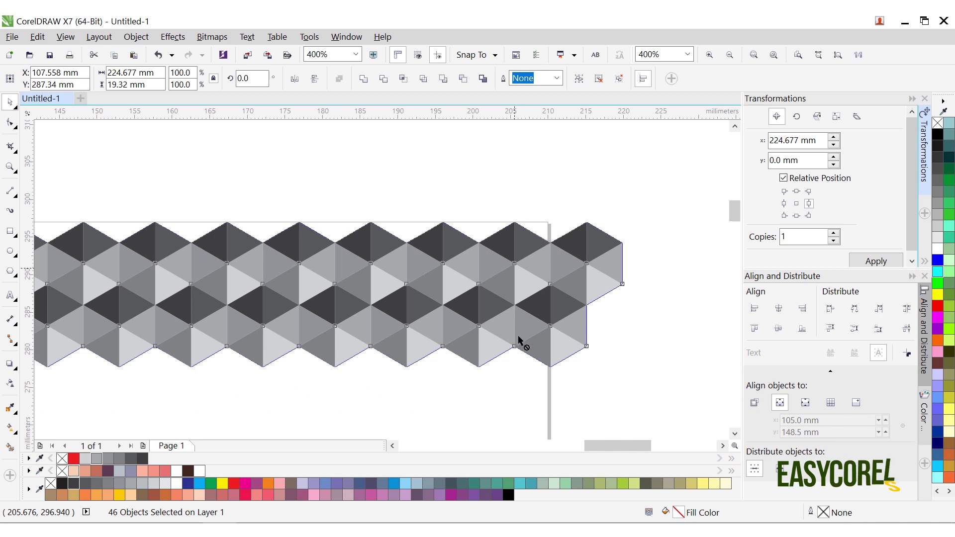
{"action": "mouse_move", "coordinate": [518, 336]}
{"action": "left_mouse_down"}
{"action": "mouse_move", "coordinate": [519, 358]}
{"action": "mouse_move", "coordinate": [516, 348]}
{"action": "left_mouse_up"}
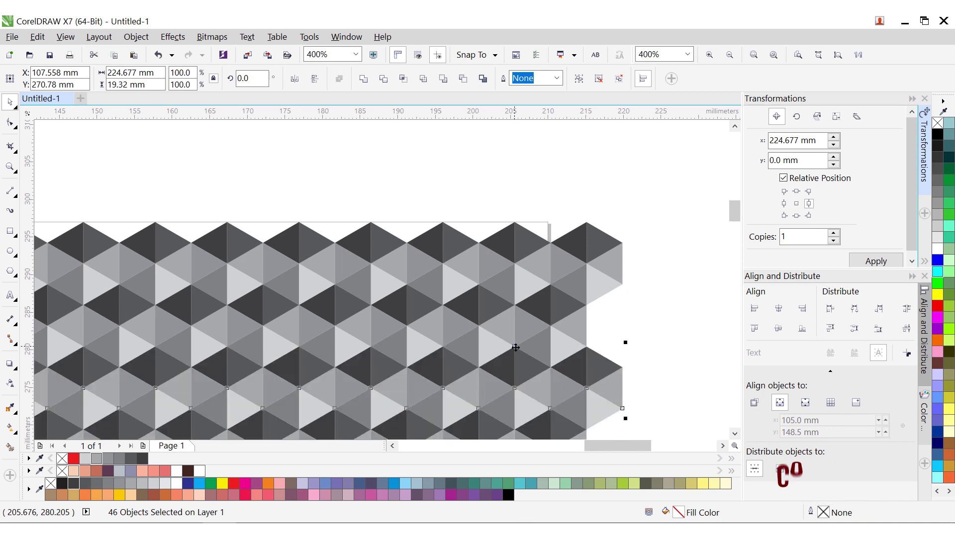
Step: Repeat the two-row duplication downward until the hexagon pattern covers the page past its bottom edge
{"action": "scroll", "coordinate": [499, 215], "scroll_direction": "down", "scroll_amount": 6}
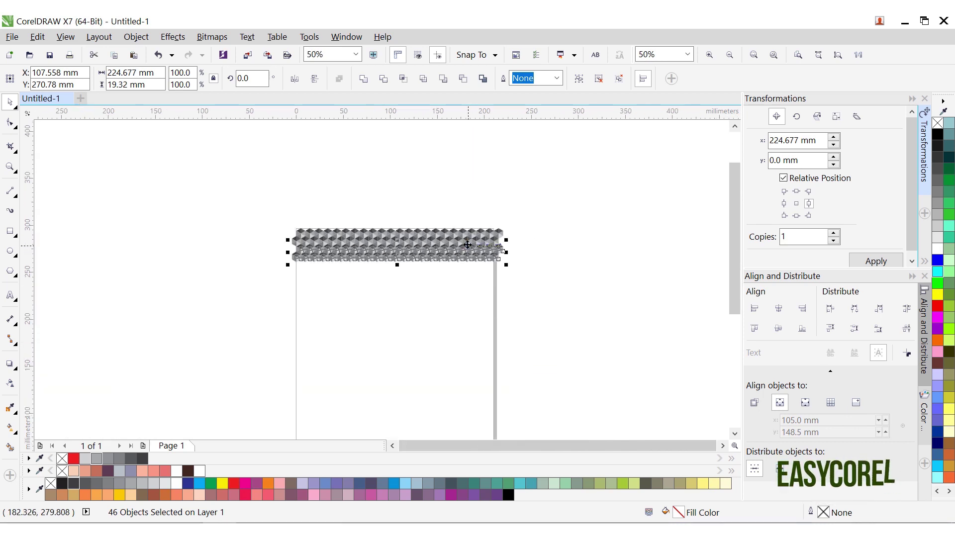
{"action": "left_click", "coordinate": [797, 58]}
{"action": "key", "text": "ctrl+r"}
{"action": "key", "text": "ctrl+r"}
{"action": "key", "text": "ctrl+r"}
{"action": "key", "text": "ctrl+r"}
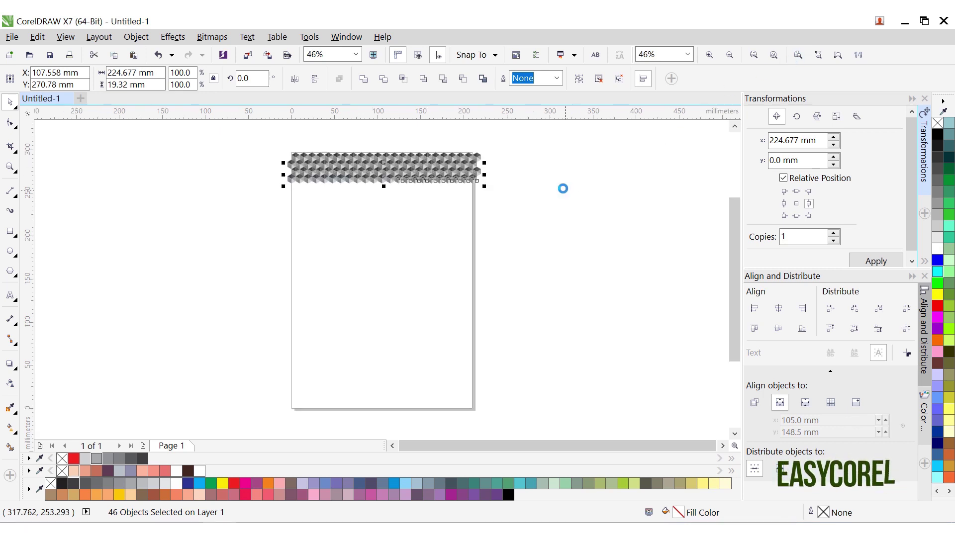
{"action": "key", "text": "ctrl+r"}
{"action": "key", "text": "ctrl+r"}
{"action": "key", "text": "ctrl+r"}
{"action": "key", "text": "ctrl+r"}
{"action": "key", "text": "ctrl+r"}
{"action": "key", "text": "ctrl+r"}
{"action": "key", "text": "ctrl+r"}
{"action": "key", "text": "ctrl+r"}
{"action": "key", "text": "ctrl+r"}
{"action": "key", "text": "ctrl+r"}
{"action": "key", "text": "ctrl+r"}
{"action": "key", "text": "ctrl+r"}
{"action": "key", "text": "ctrl+r"}
{"action": "key", "text": "ctrl+r"}
{"action": "key", "text": "ctrl+r"}
{"action": "key", "text": "ctrl+r"}
{"action": "key", "text": "ctrl+r"}
{"action": "key", "text": "ctrl+r"}
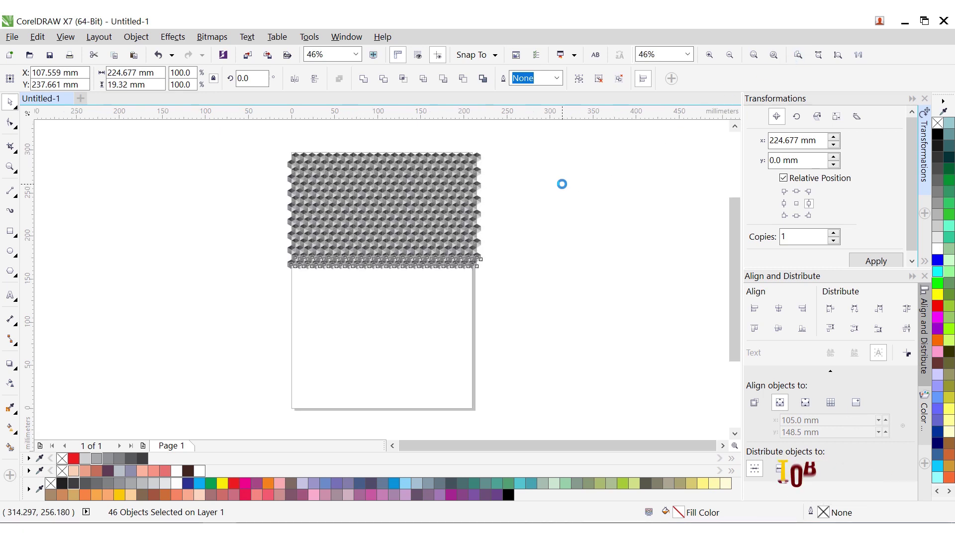
{"action": "key", "text": "ctrl+r"}
{"action": "key", "text": "ctrl+r"}
{"action": "key", "text": "ctrl+r"}
{"action": "key", "text": "ctrl+r"}
{"action": "key", "text": "ctrl+r"}
{"action": "key", "text": "ctrl+r"}
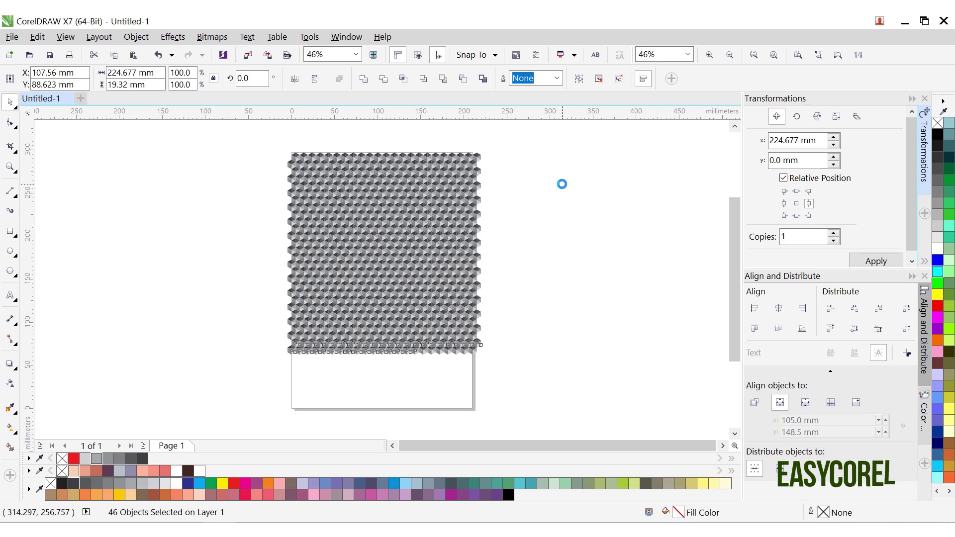
{"action": "key", "text": "ctrl+r"}
{"action": "key", "text": "ctrl+r"}
{"action": "key", "text": "ctrl+r"}
{"action": "key", "text": "ctrl+r"}
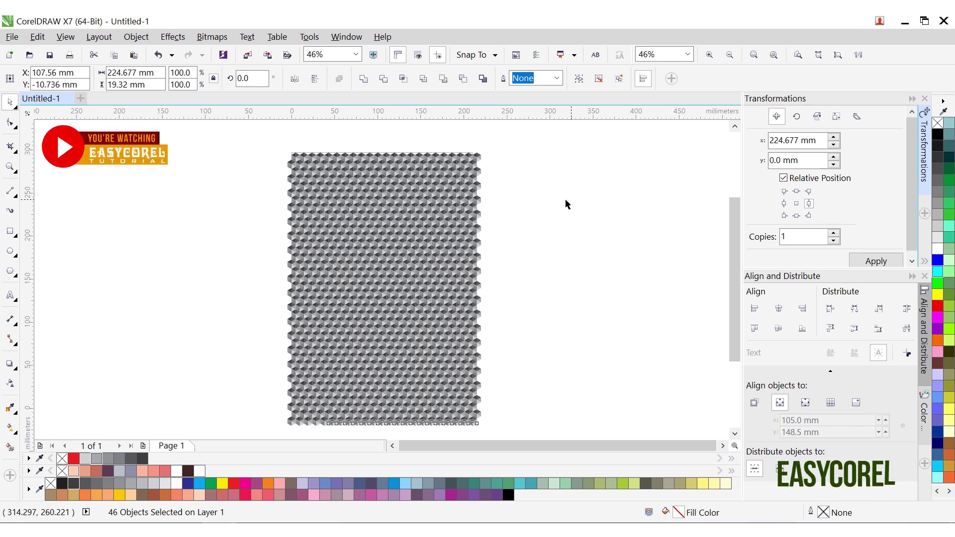
Step: Group all the hexagons of the pattern and rotate the group by 15 degrees
{"action": "left_click", "coordinate": [565, 199]}
{"action": "scroll", "coordinate": [564, 199], "scroll_direction": "down", "scroll_amount": 2}
{"action": "left_click_drag", "start_coordinate": [599, 360], "coordinate": [620, 386]}
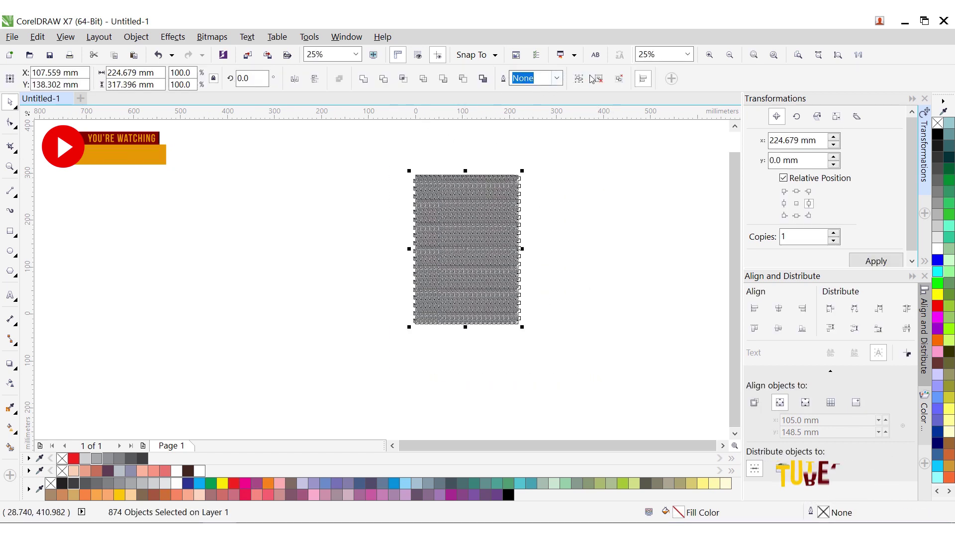
{"action": "left_click", "coordinate": [585, 79]}
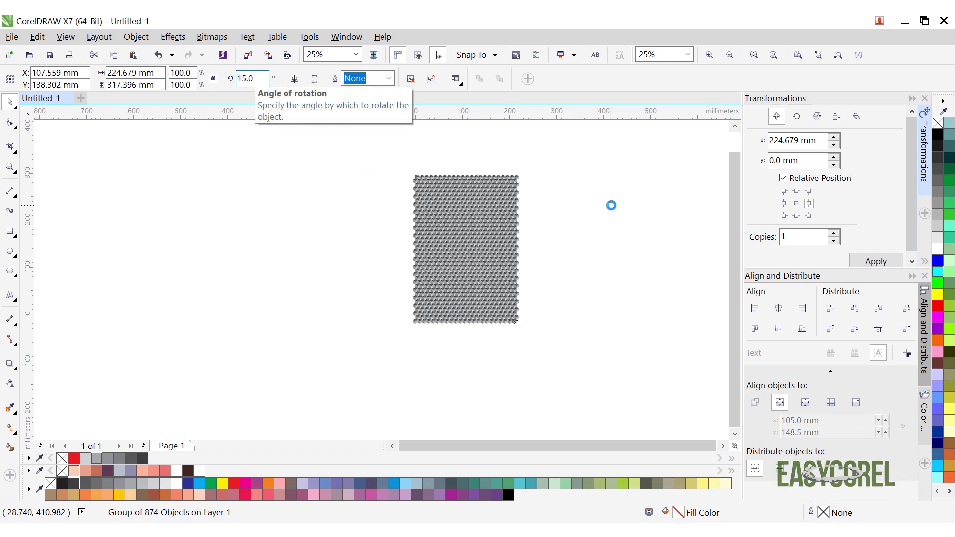
{"action": "left_click", "coordinate": [611, 206]}
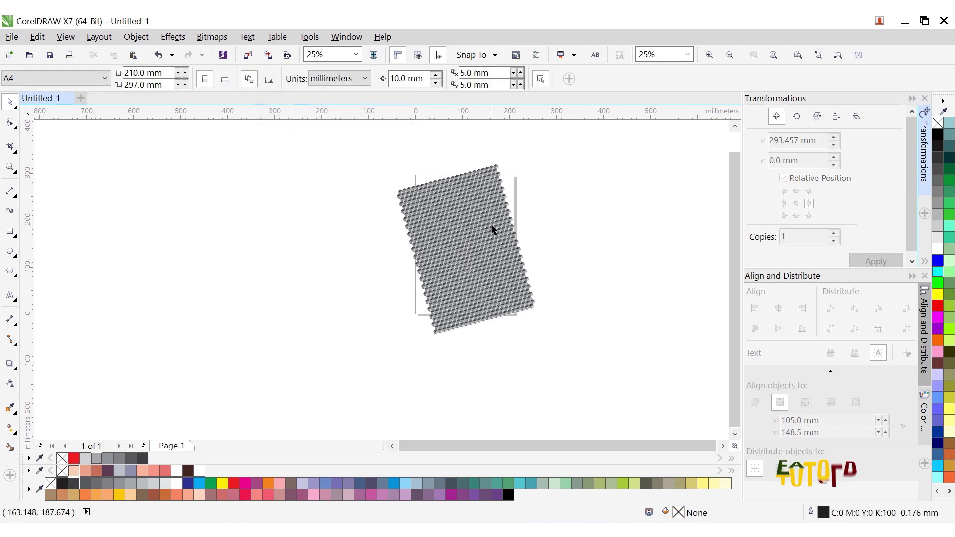
Step: Scale the rotated pattern from its centre to about 371.5 mm wide and move it horizontally off the page to the right
{"action": "left_click", "coordinate": [494, 230]}
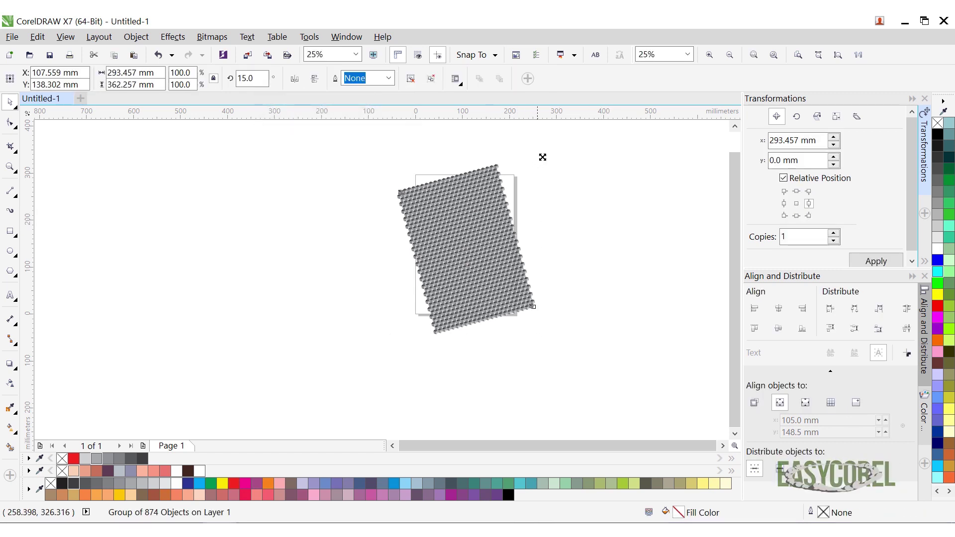
{"action": "left_click_drag", "start_coordinate": [543, 157], "coordinate": [555, 139]}
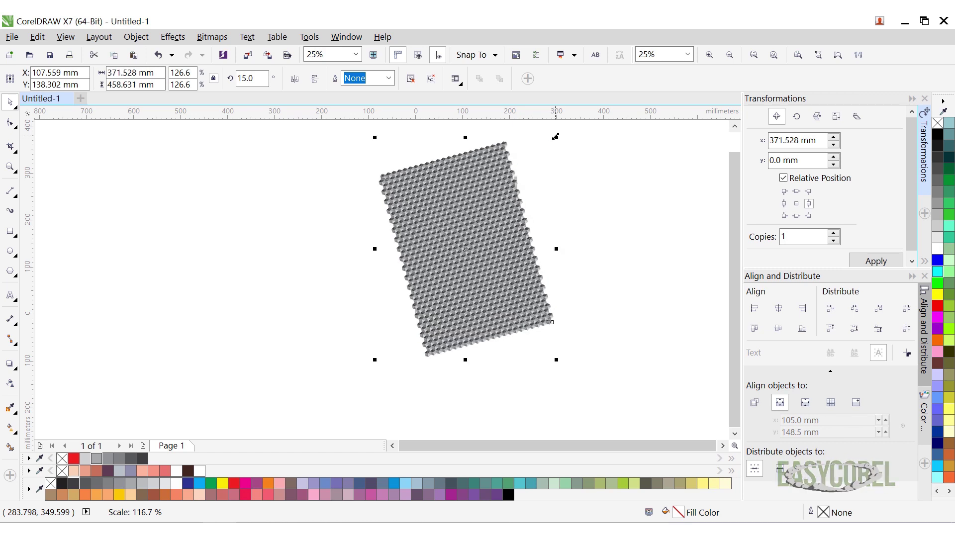
{"action": "left_click", "coordinate": [544, 198]}
{"action": "left_click_drag", "start_coordinate": [473, 208], "coordinate": [614, 197]}
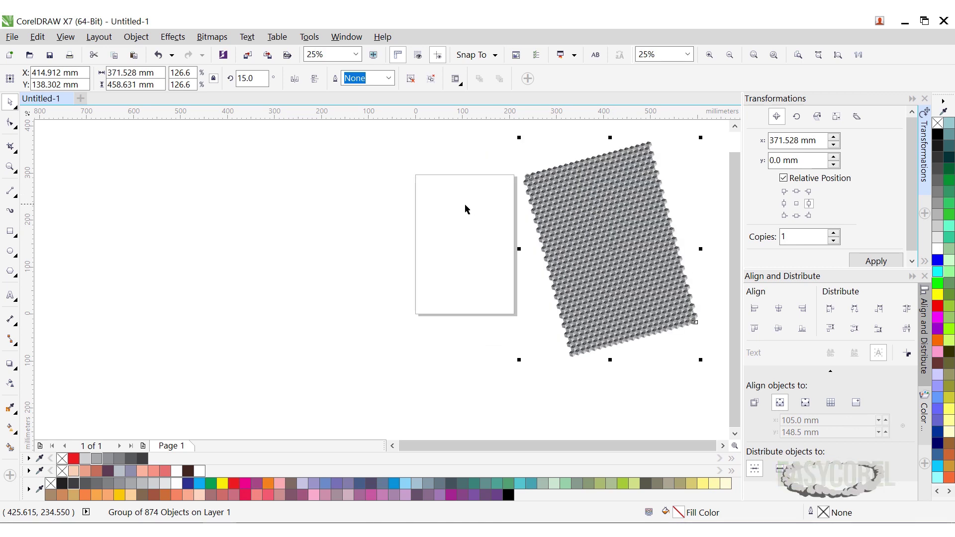
{"action": "left_click", "coordinate": [445, 214]}
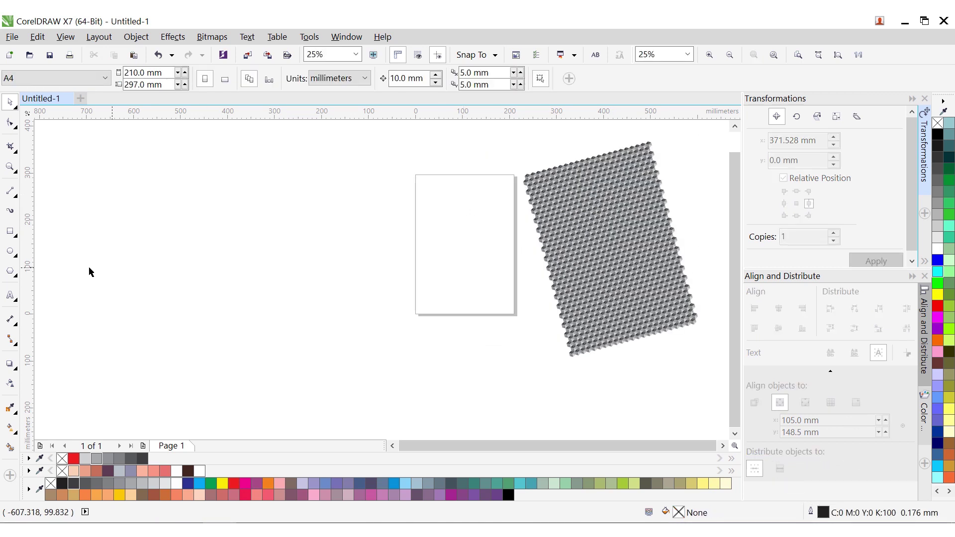
Step: Create a page-sized 210 × 297 mm rectangle and bring it to the front of the layer
{"action": "double_click", "coordinate": [12, 234]}
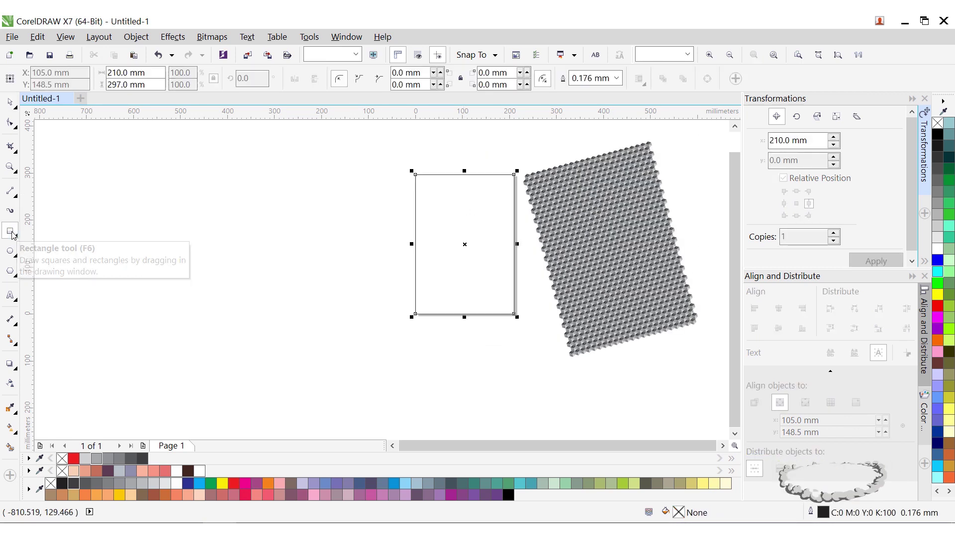
{"action": "left_click", "coordinate": [11, 102]}
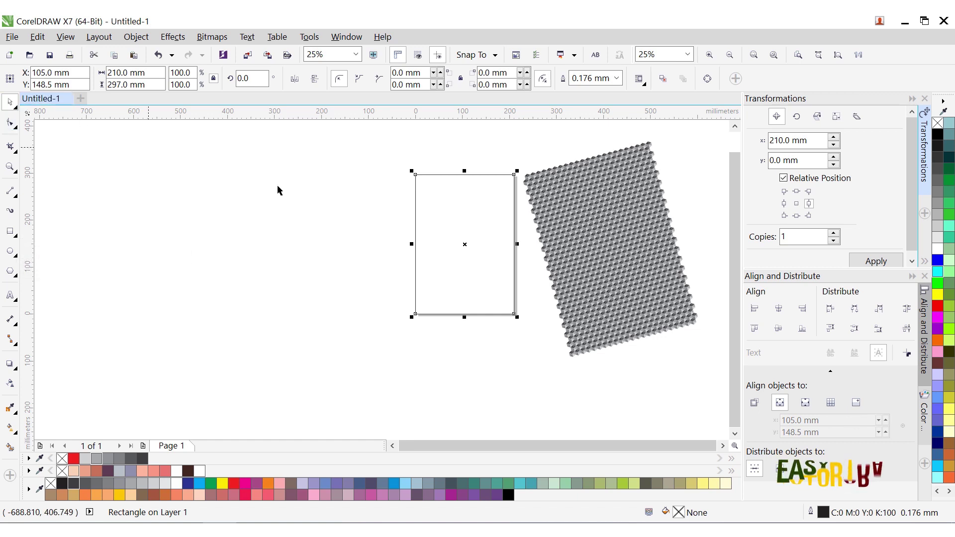
{"action": "right_click", "coordinate": [488, 197]}
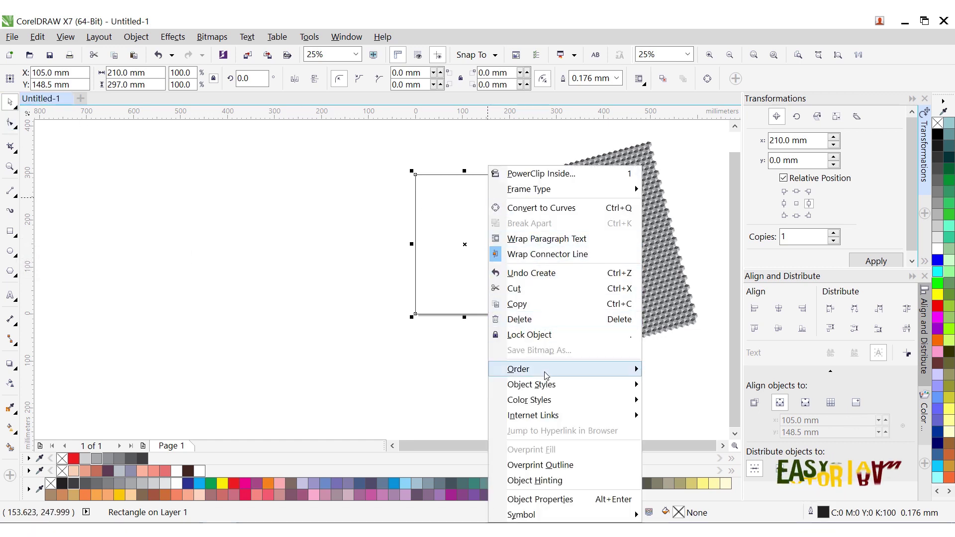
{"action": "mouse_move", "coordinate": [545, 373]}
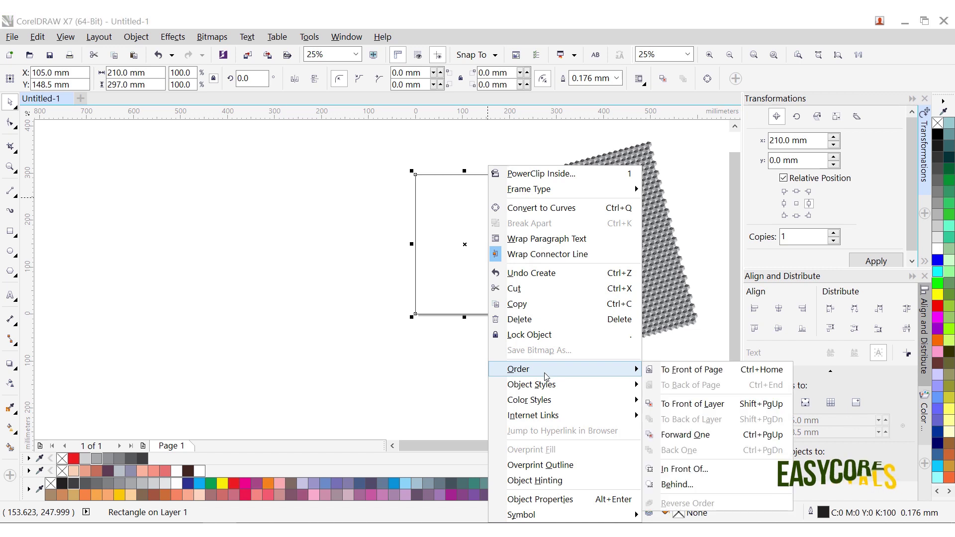
{"action": "left_click", "coordinate": [704, 407]}
Step: Centre the rotated pattern group horizontally and vertically on the page
{"action": "left_click", "coordinate": [613, 267]}
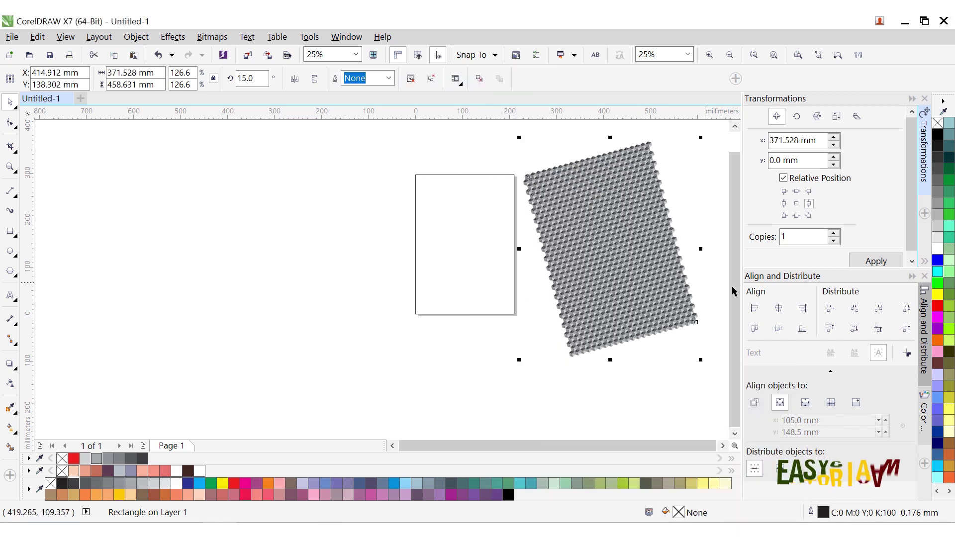
{"action": "left_click", "coordinate": [784, 310]}
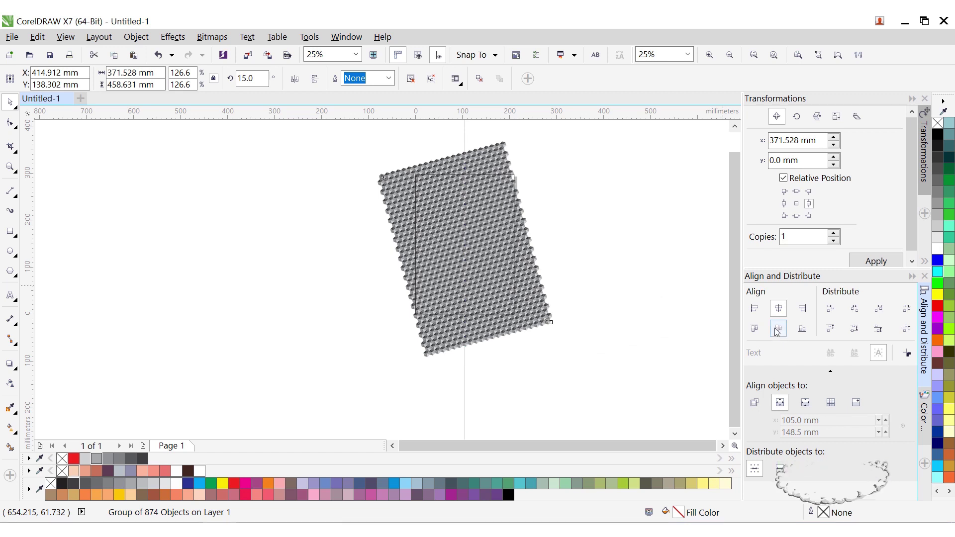
{"action": "left_click", "coordinate": [777, 330]}
{"action": "left_click", "coordinate": [528, 187]}
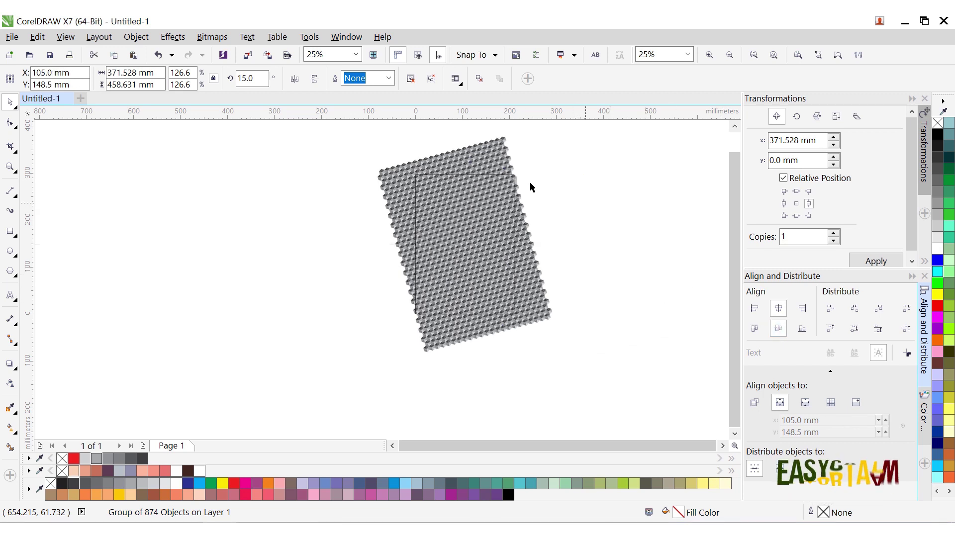
Step: Intersect the page-sized rectangle with the rotated hexagon pattern group
{"action": "left_click", "coordinate": [506, 158]}
{"action": "scroll", "coordinate": [500, 154], "scroll_direction": "up", "scroll_amount": 1}
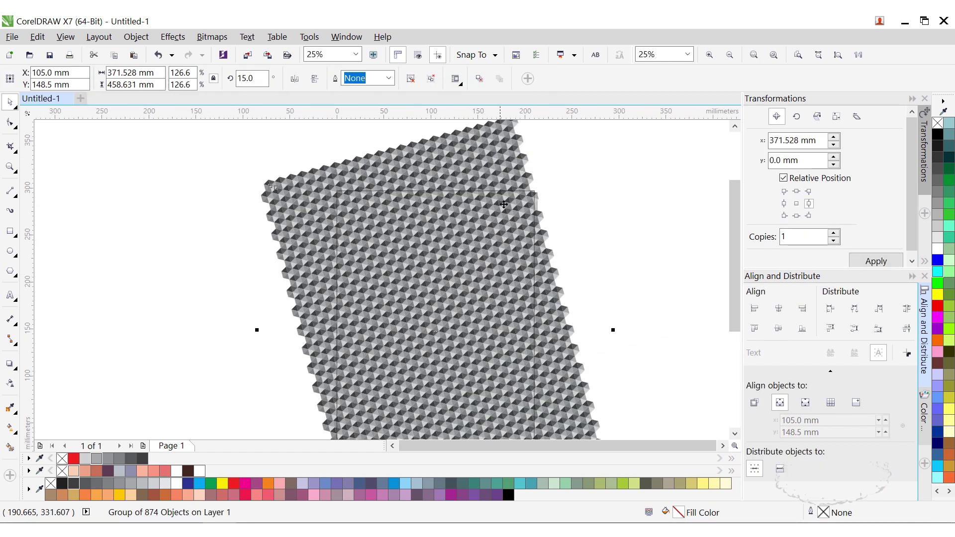
{"action": "left_click", "coordinate": [547, 190]}
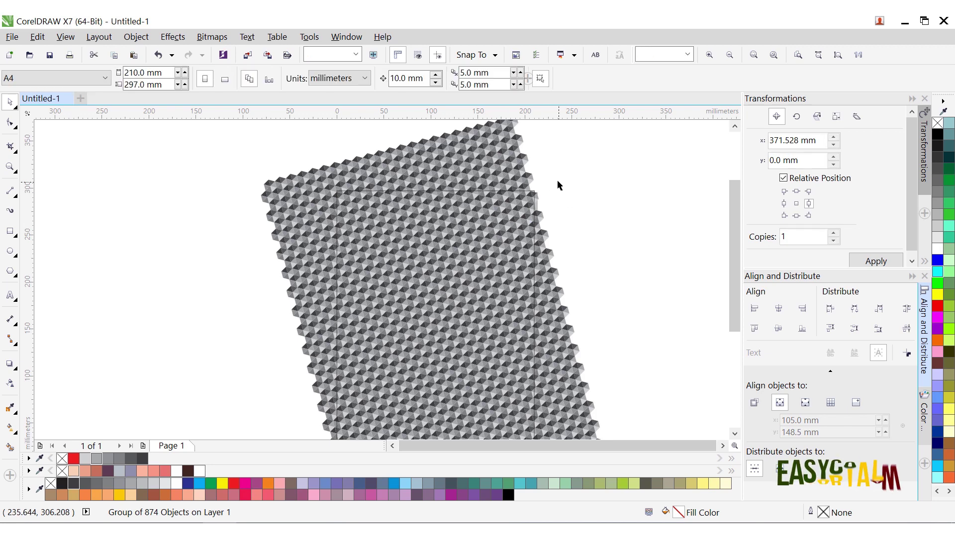
{"action": "scroll", "coordinate": [524, 195], "scroll_direction": "up", "scroll_amount": 2}
{"action": "left_click", "coordinate": [526, 199]}
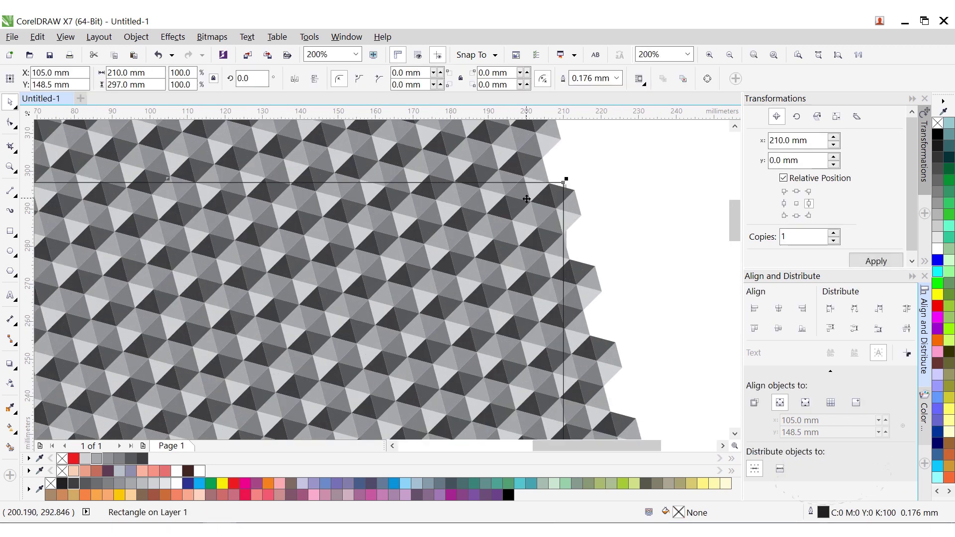
{"action": "scroll", "coordinate": [527, 200], "scroll_direction": "down", "scroll_amount": 1}
{"action": "scroll", "coordinate": [528, 201], "scroll_direction": "down", "scroll_amount": 1}
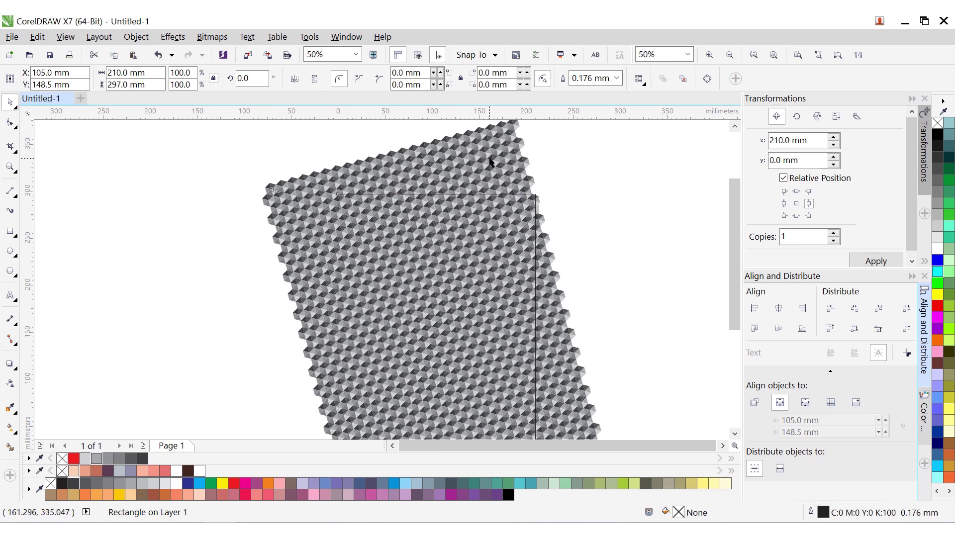
{"action": "left_click", "coordinate": [476, 136], "text": "shift"}
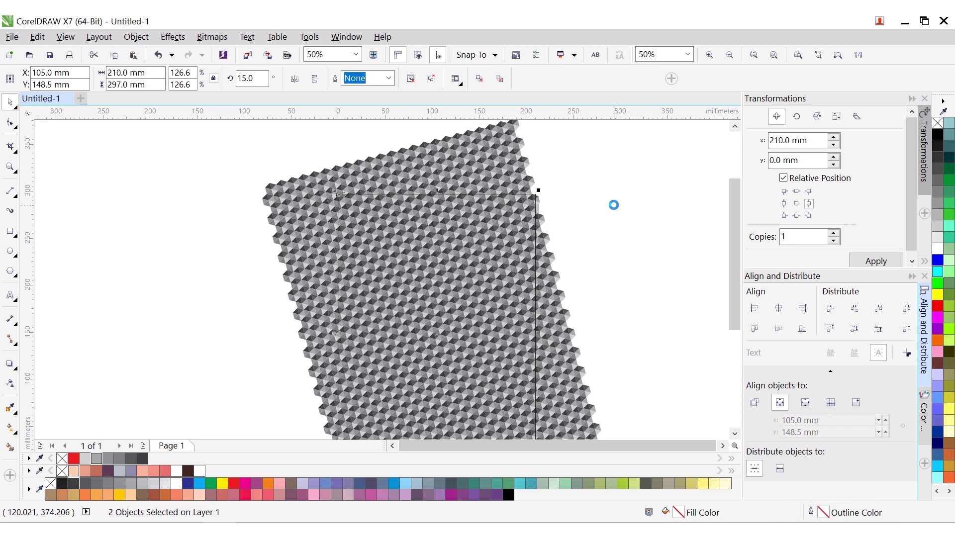
Step: Delete the original oversized pattern group and remove the outline of the page-sized rectangle
{"action": "right_click", "coordinate": [499, 161]}
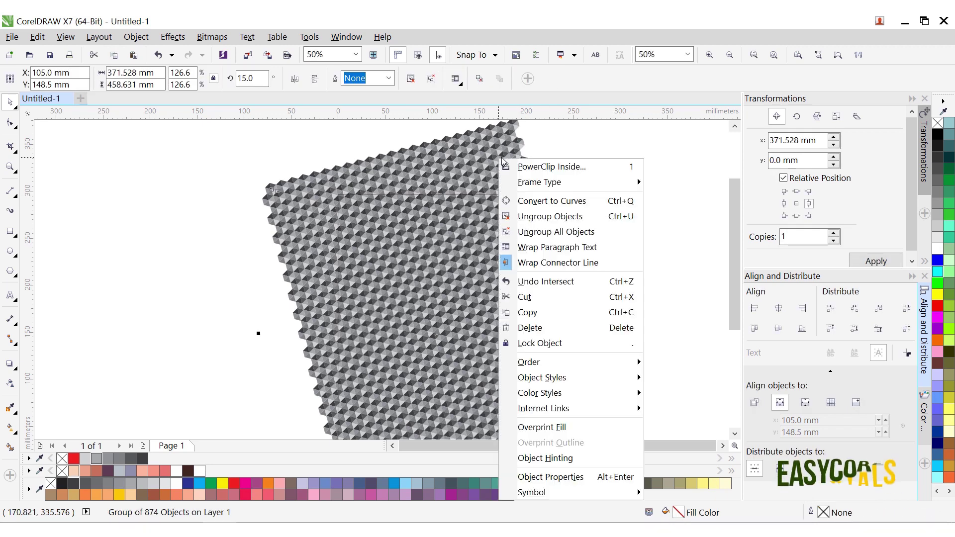
{"action": "left_click", "coordinate": [551, 328]}
{"action": "left_click", "coordinate": [511, 203]}
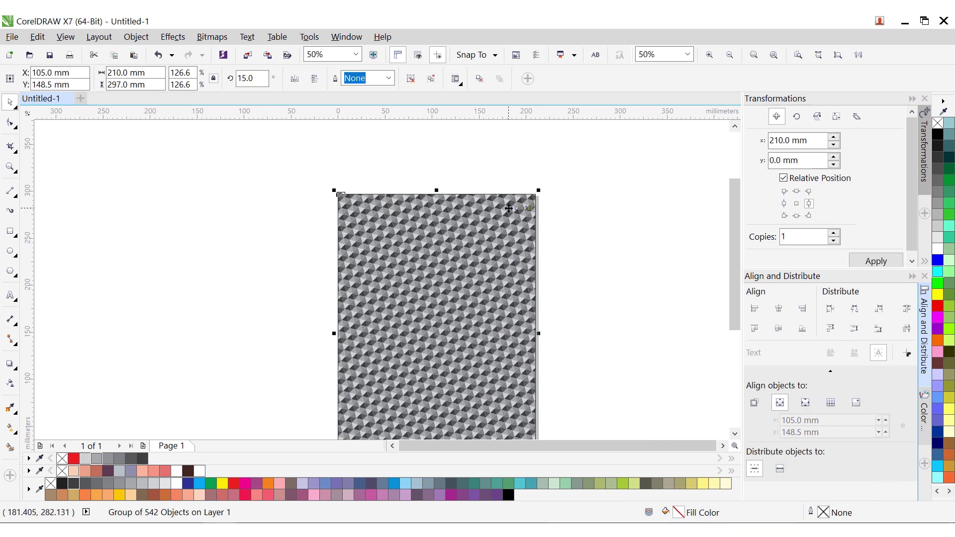
{"action": "left_click", "coordinate": [509, 208]}
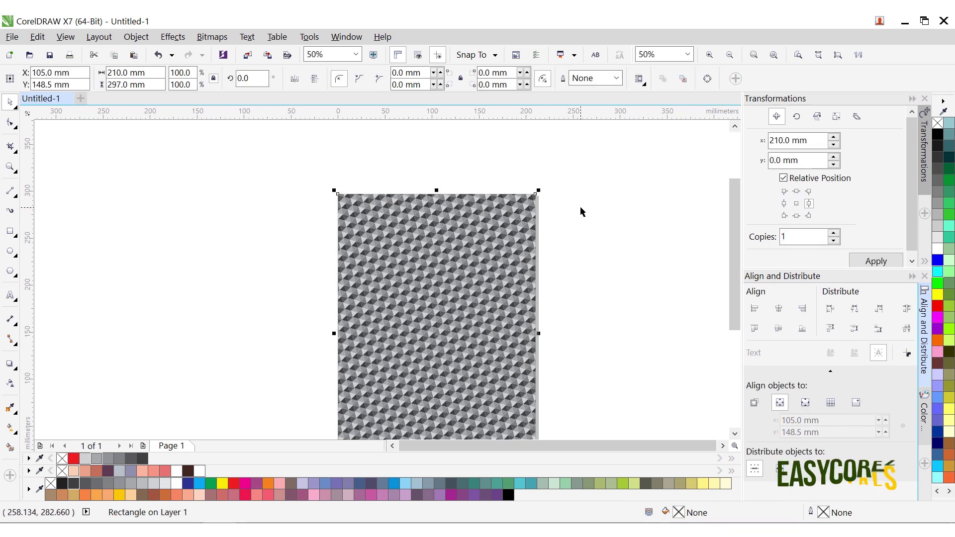
{"action": "left_click", "coordinate": [555, 220]}
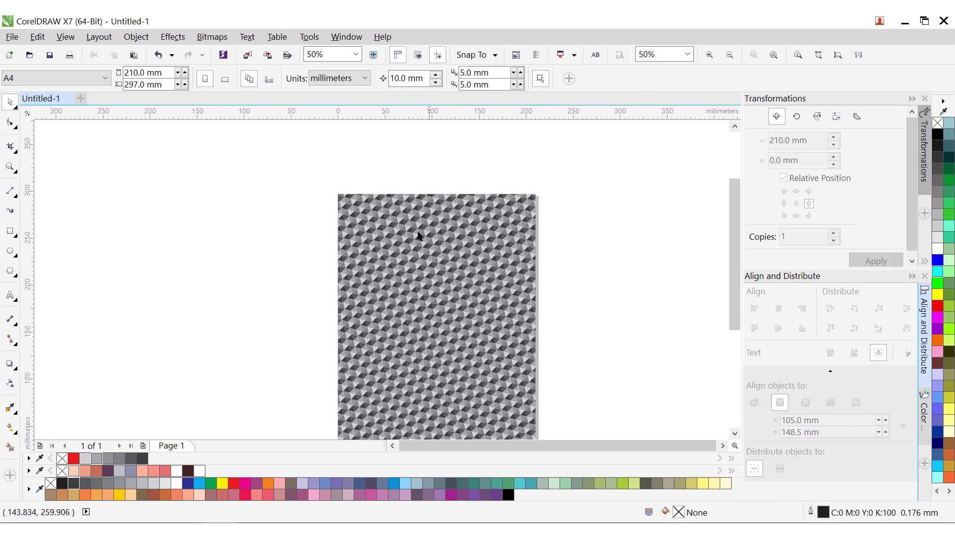
Step: Select the cropped pattern group on the page and open the Color Styles docker
{"action": "scroll", "coordinate": [420, 263], "scroll_direction": "down", "scroll_amount": 1}
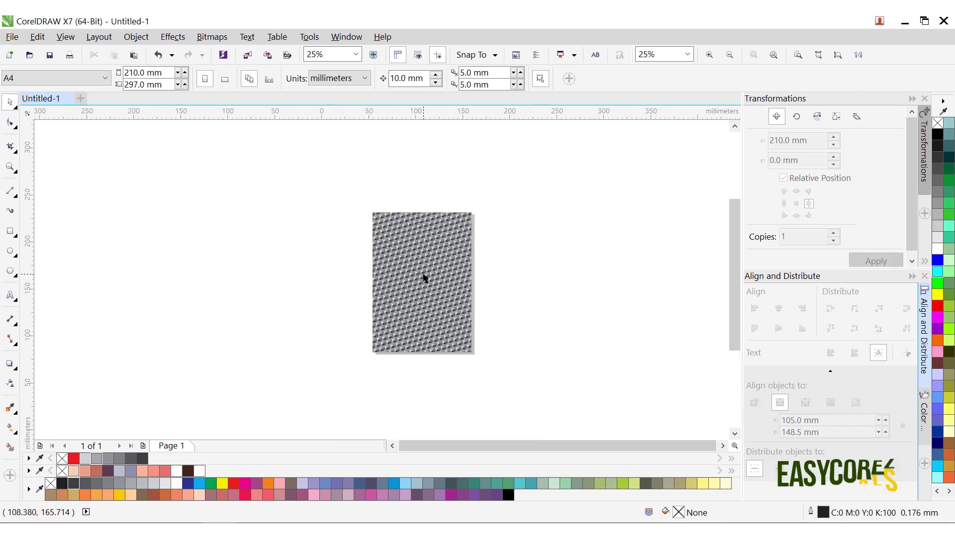
{"action": "scroll", "coordinate": [425, 274], "scroll_direction": "up", "scroll_amount": 1}
{"action": "left_click", "coordinate": [426, 268]}
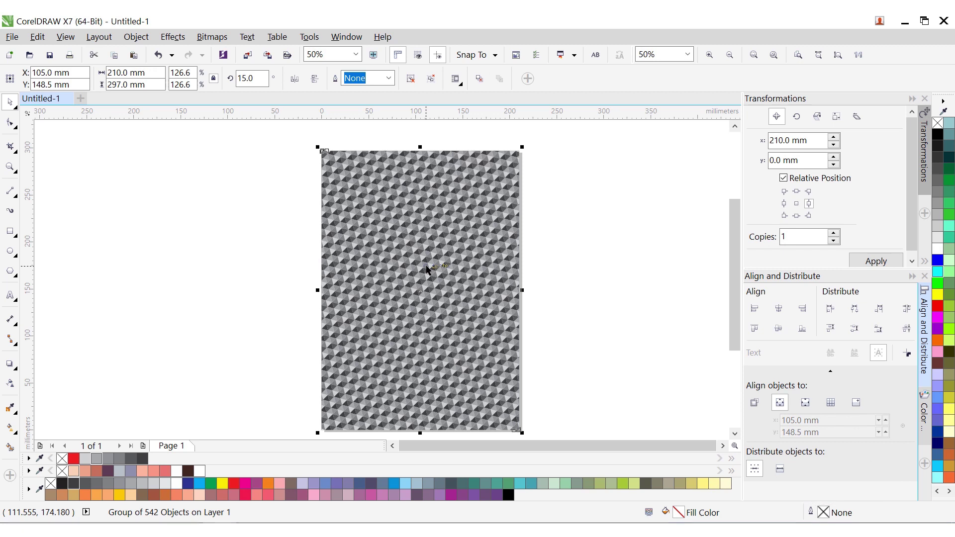
{"action": "left_click", "coordinate": [923, 414]}
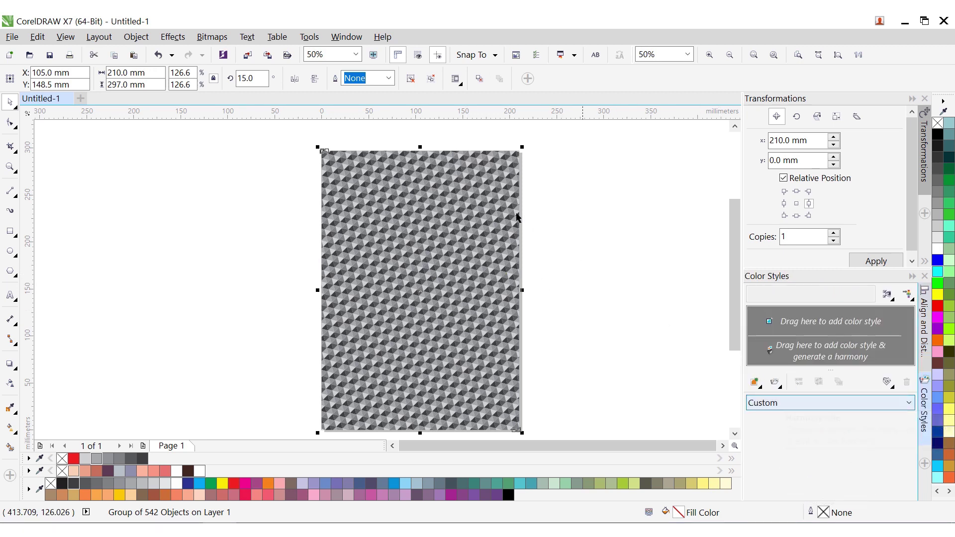
{"action": "left_click", "coordinate": [347, 36]}
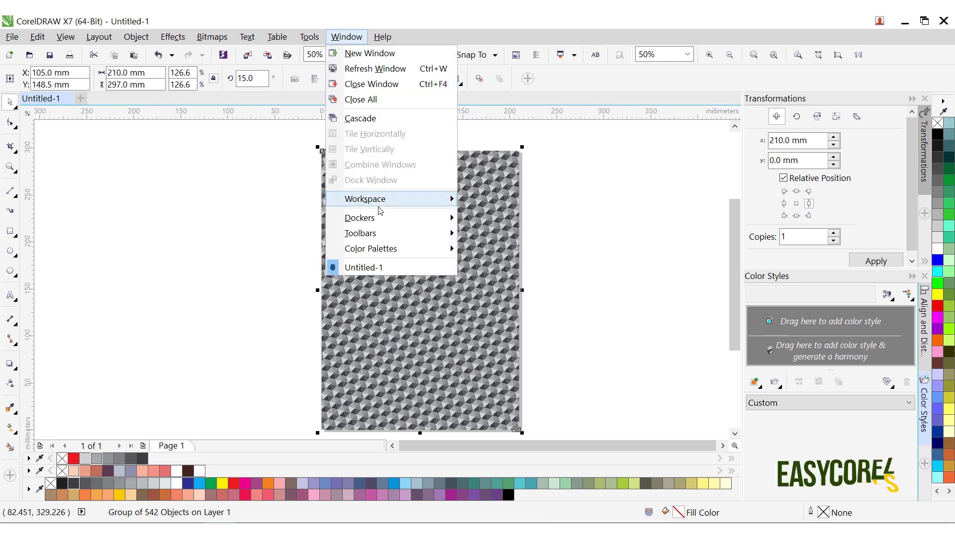
{"action": "mouse_move", "coordinate": [382, 224]}
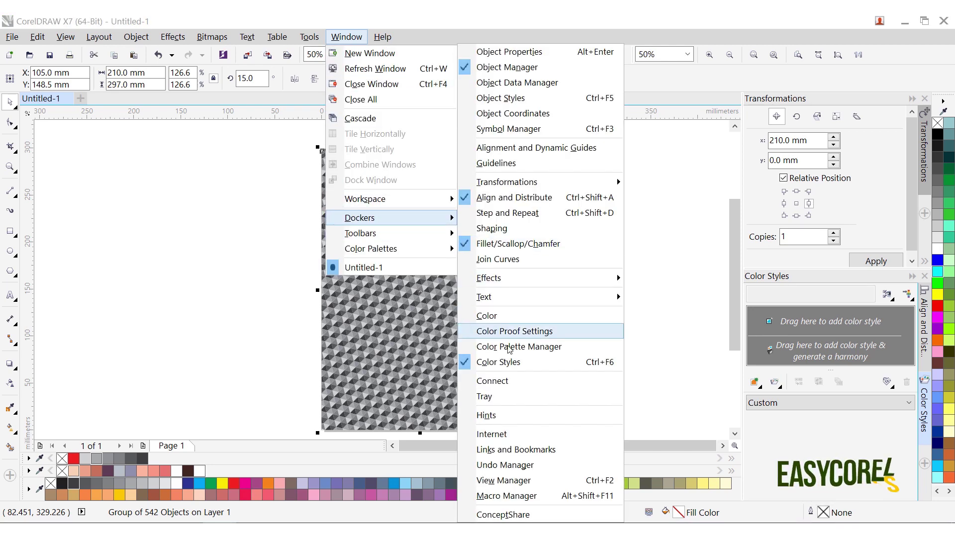
Step: Create color styles from both fill and outline of the cropped pattern, grouped into 1 harmony
{"action": "left_click", "coordinate": [716, 370]}
{"action": "left_click_drag", "start_coordinate": [506, 251], "coordinate": [751, 342]}
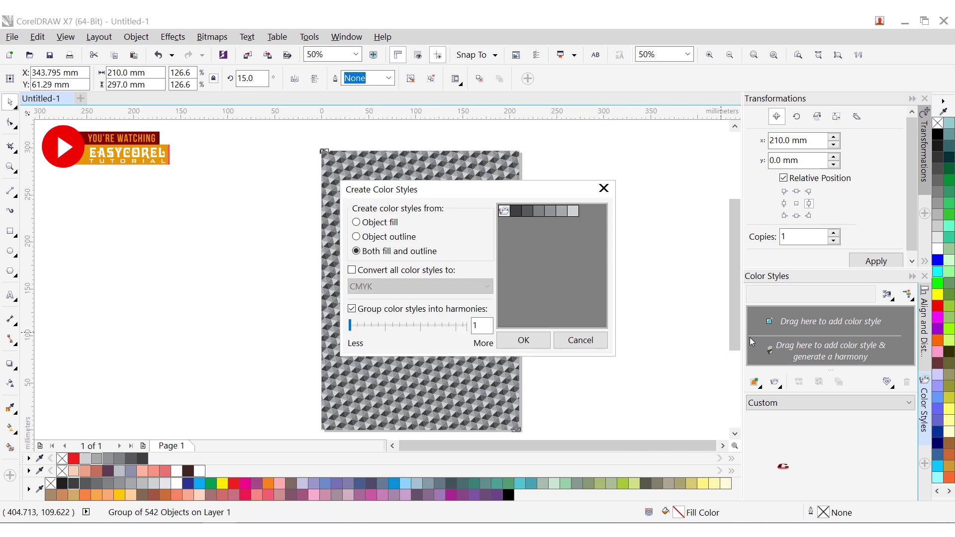
{"action": "left_click", "coordinate": [524, 340]}
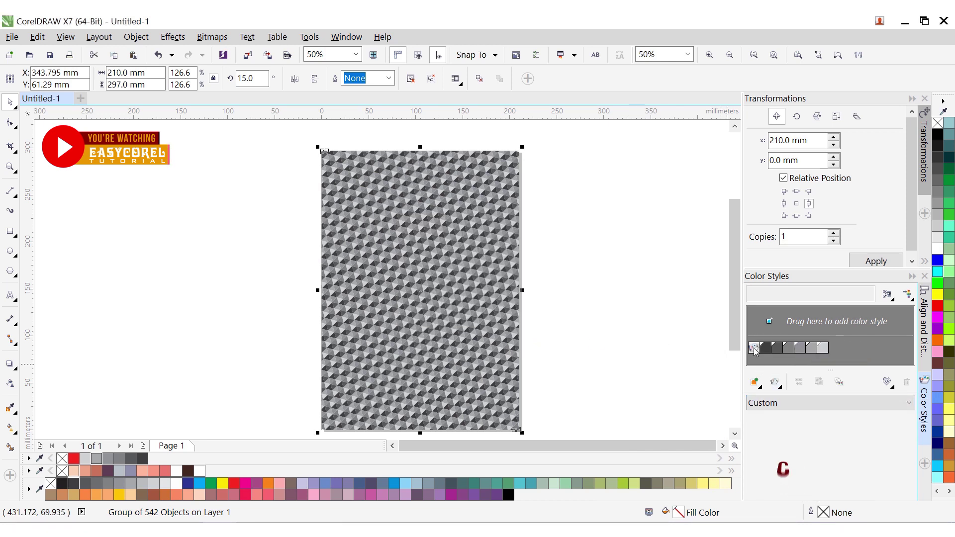
Step: Select the whole grey harmony and try purple and green hues for it on the color wheel
{"action": "left_click", "coordinate": [754, 348]}
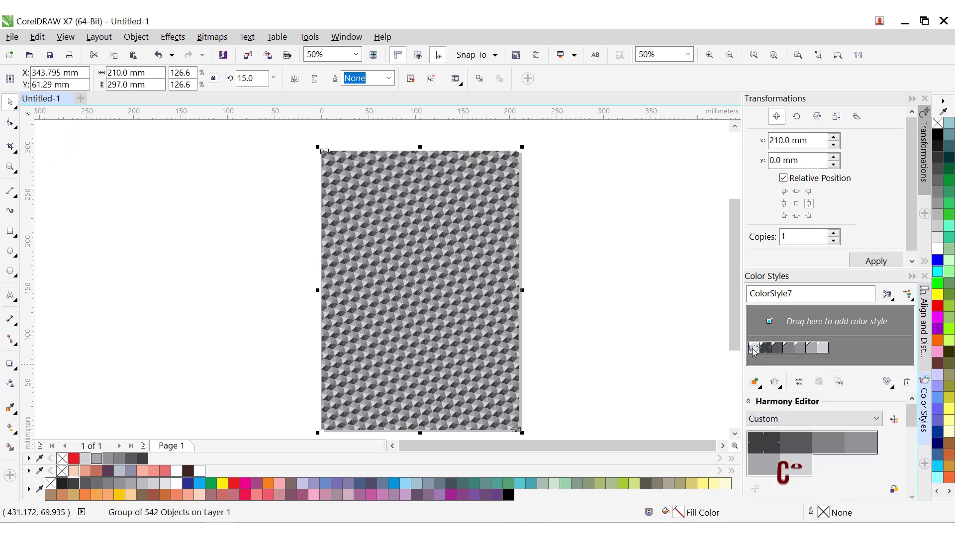
{"action": "scroll", "coordinate": [849, 444], "scroll_direction": "down", "scroll_amount": 3}
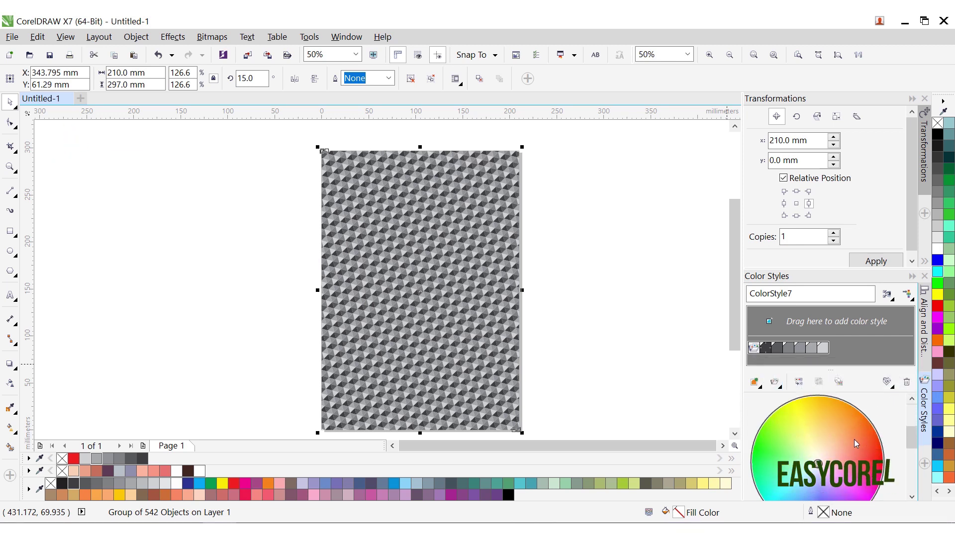
{"action": "left_click_drag", "start_coordinate": [831, 443], "coordinate": [839, 492]}
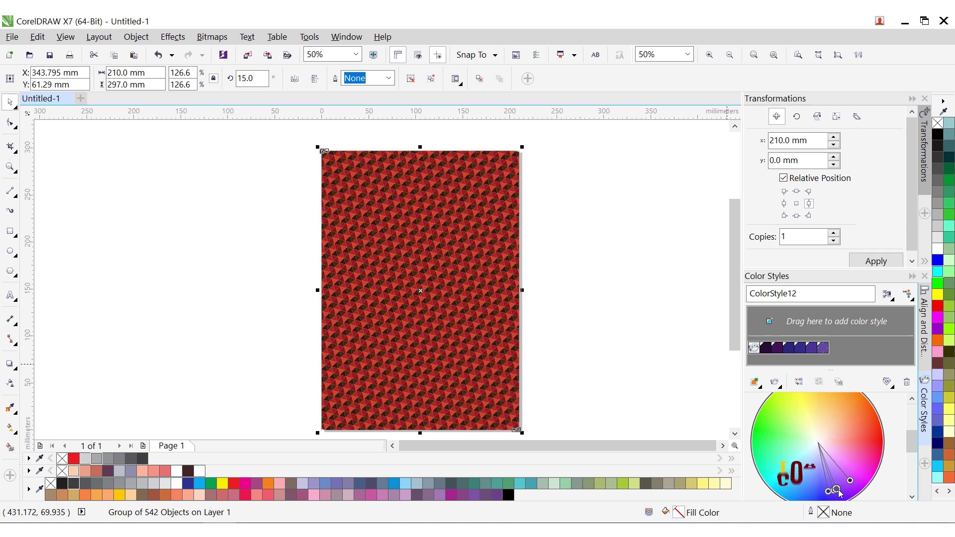
{"action": "scroll", "coordinate": [839, 491], "scroll_direction": "down", "scroll_amount": 1}
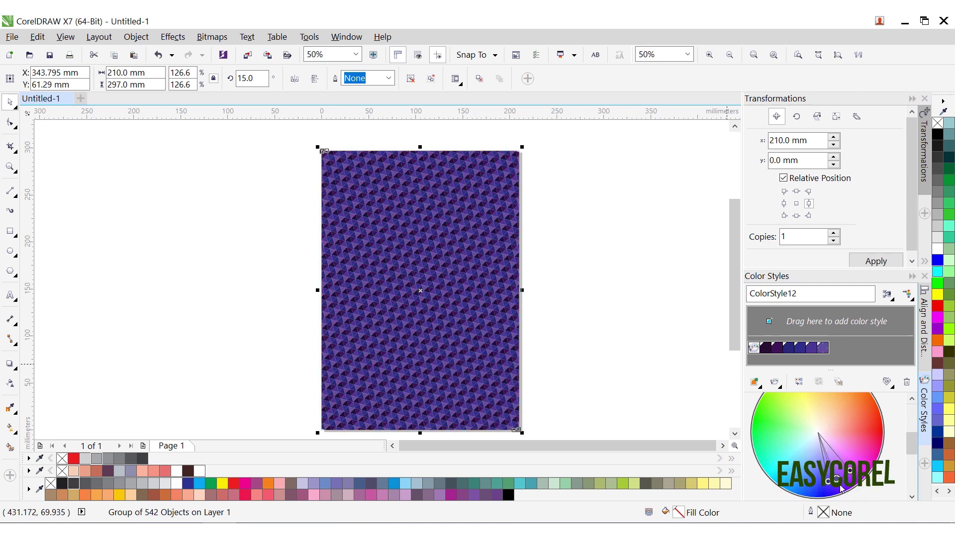
{"action": "left_click_drag", "start_coordinate": [841, 488], "coordinate": [757, 444]}
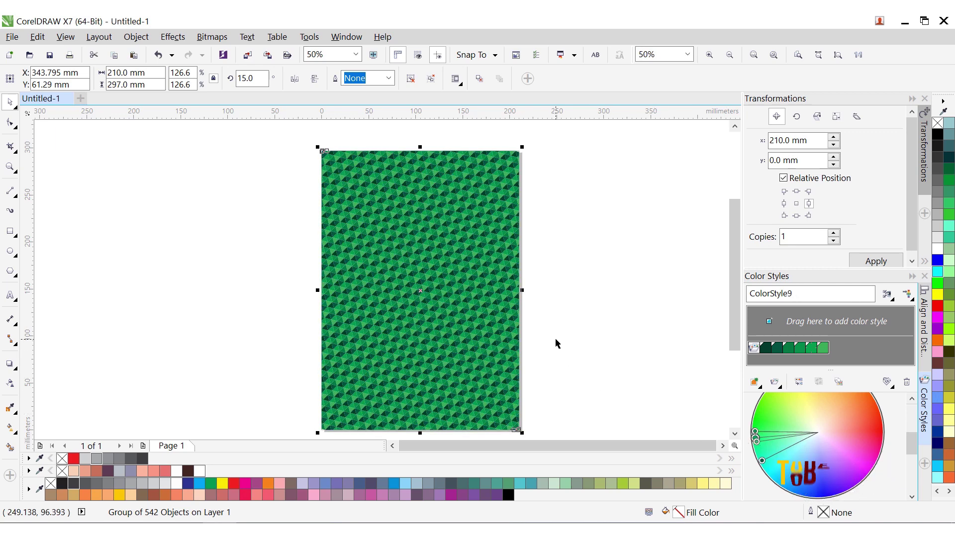
Step: Shift the harmony's hues on the color wheel to golden brown and deselect the pattern
{"action": "scroll", "coordinate": [760, 452], "scroll_direction": "up", "scroll_amount": 1}
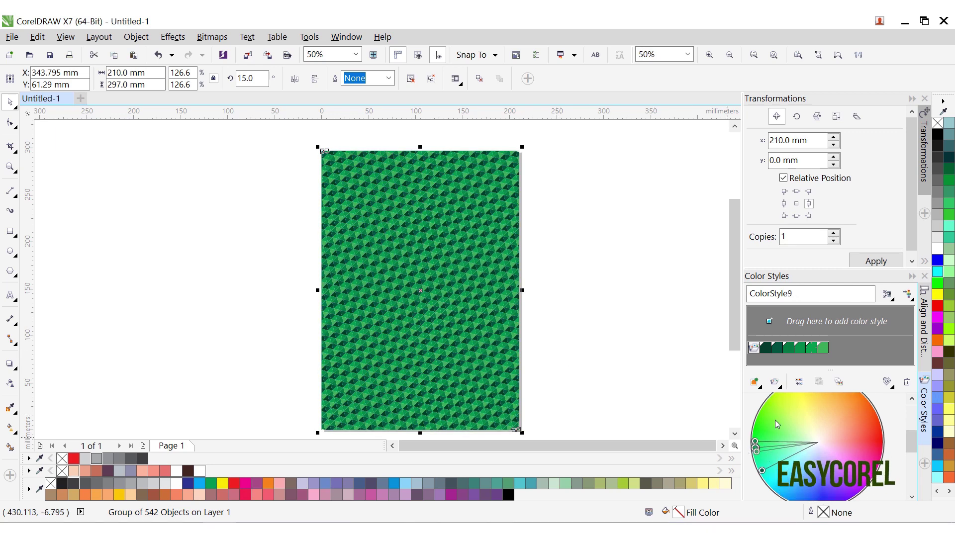
{"action": "left_click_drag", "start_coordinate": [758, 449], "coordinate": [837, 406]}
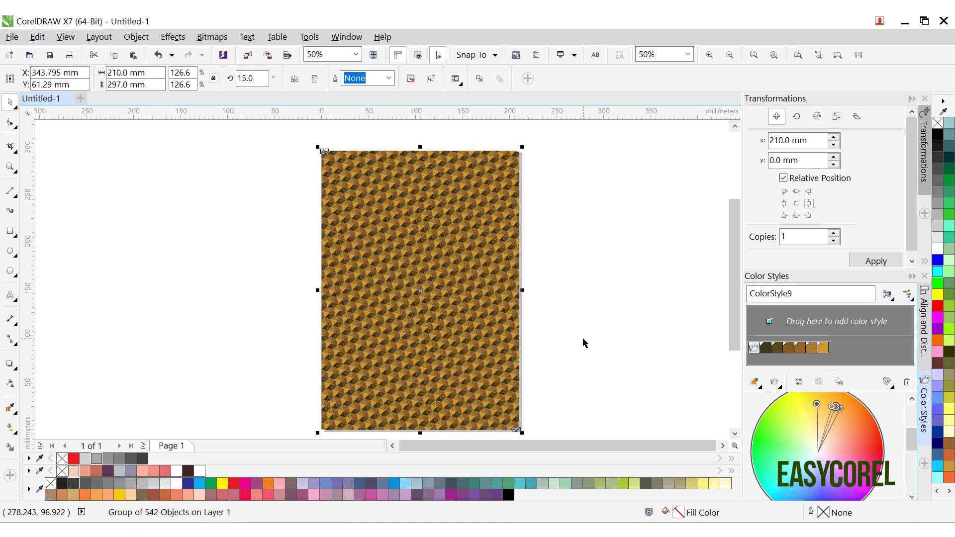
{"action": "left_click", "coordinate": [550, 327]}
{"action": "left_click", "coordinate": [461, 252]}
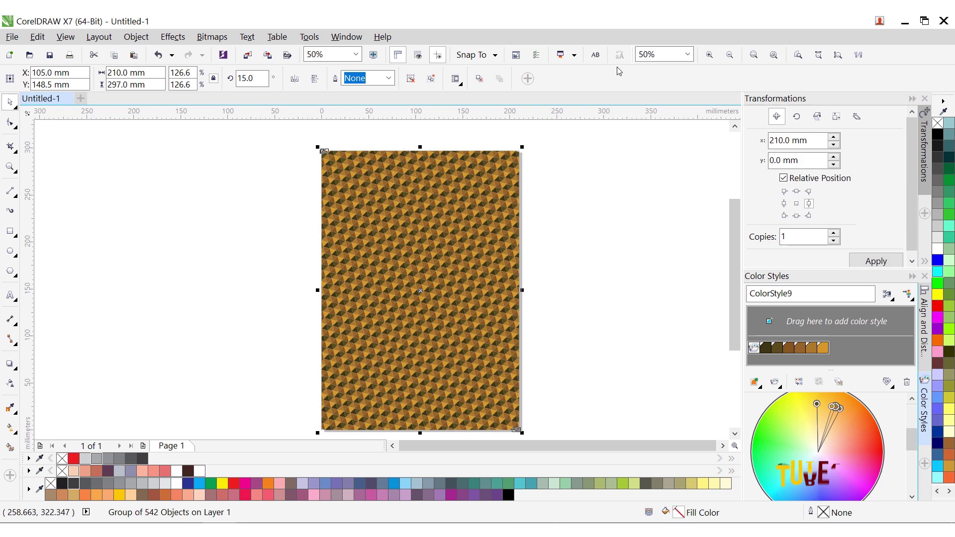
{"action": "left_click", "coordinate": [755, 58]}
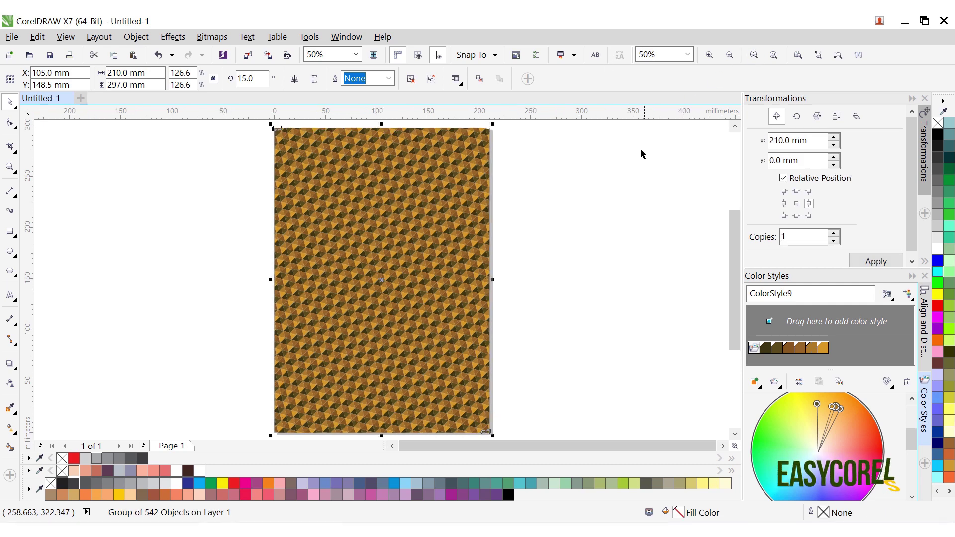
{"action": "left_click", "coordinate": [575, 192]}
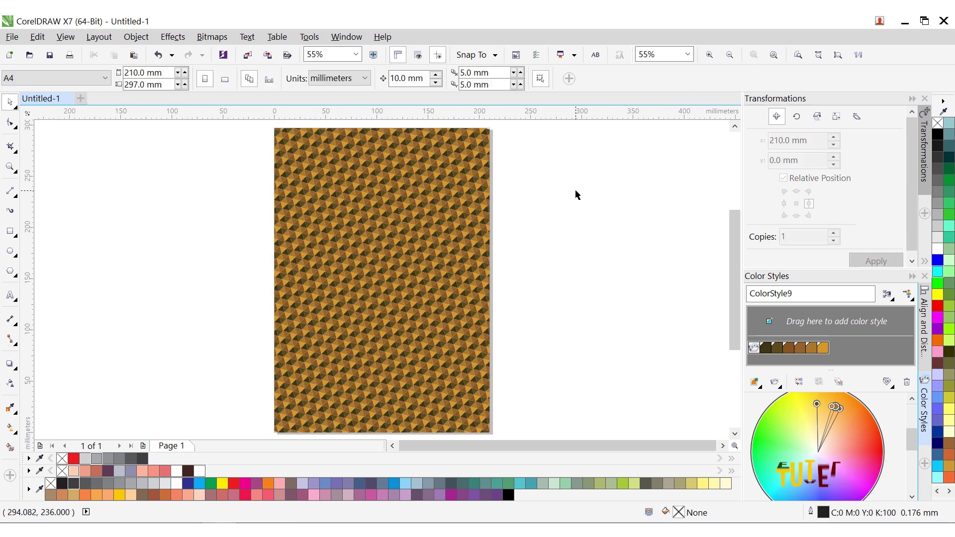